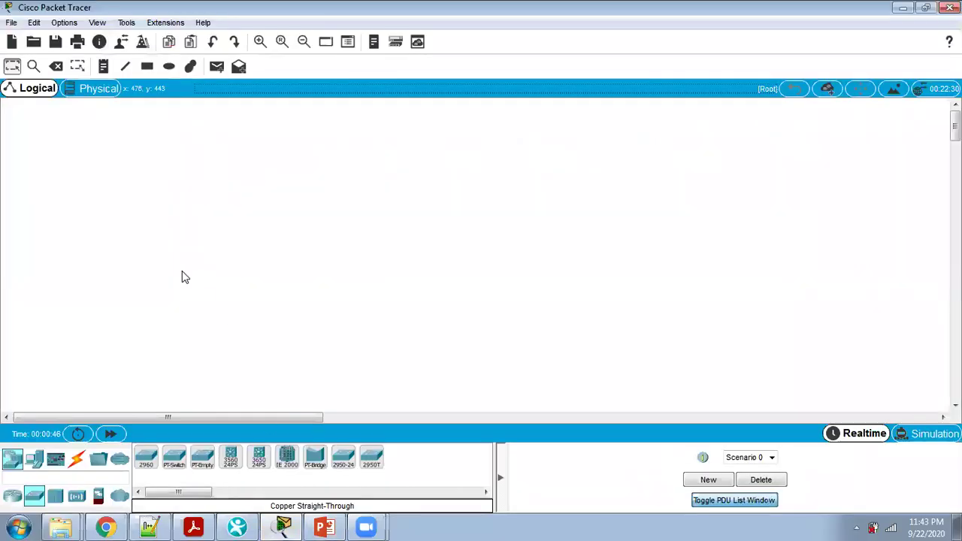
- Start a new network file and place a 2960 switch near the middle of the workspace
left_click(12, 23)
left_click(24, 39)
left_click(144, 457)
left_click(389, 239)
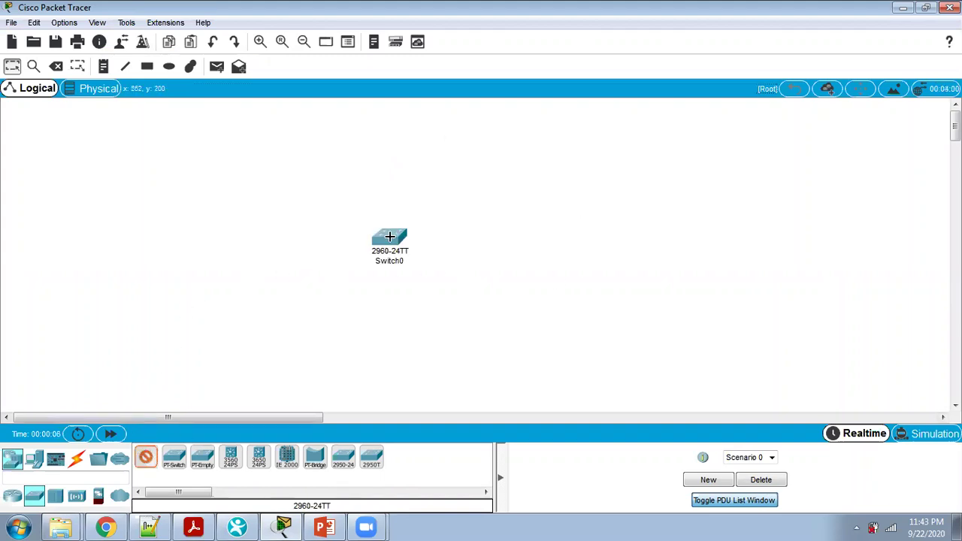
- Place four PCs and one generic server around the switch, with the server to its lower right
left_click(32, 459)
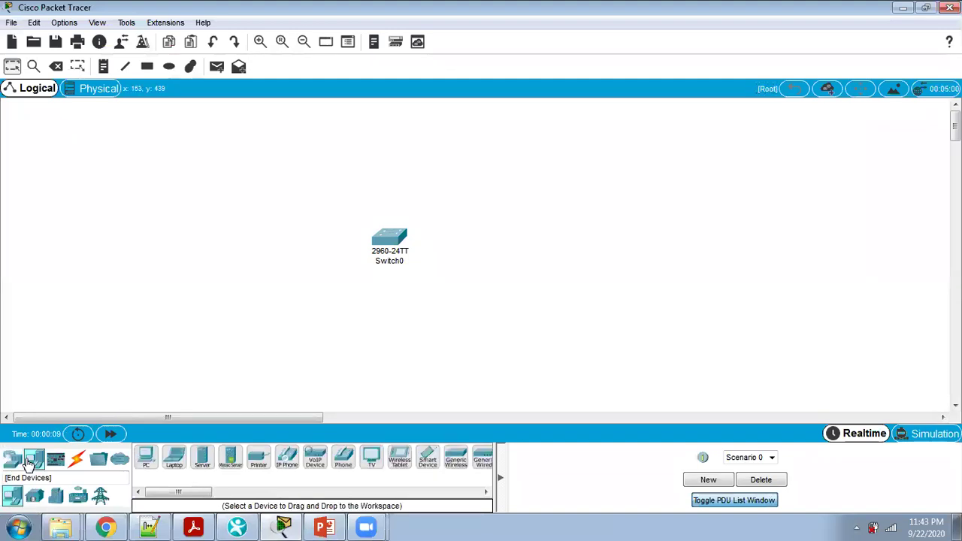
left_click(143, 459)
left_click(190, 199)
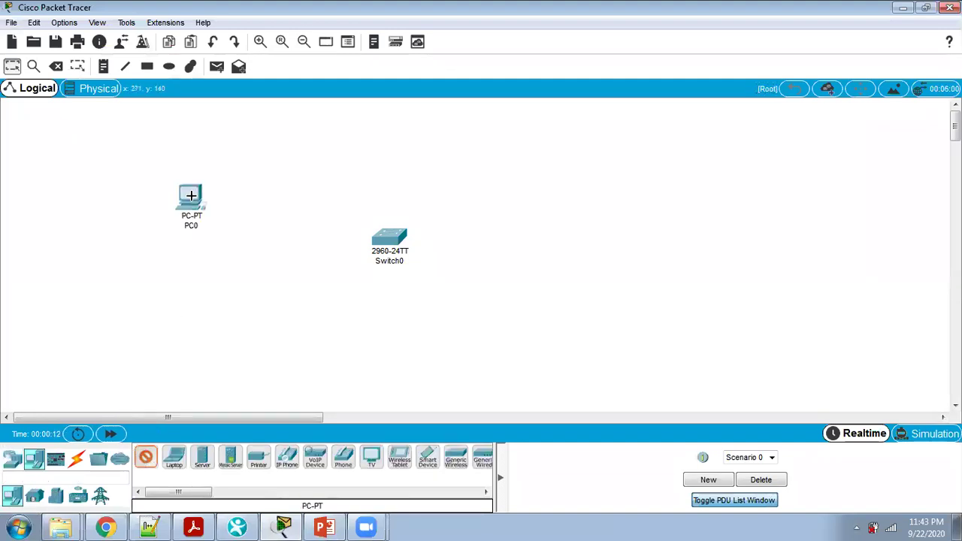
left_click(143, 466)
left_click(177, 333)
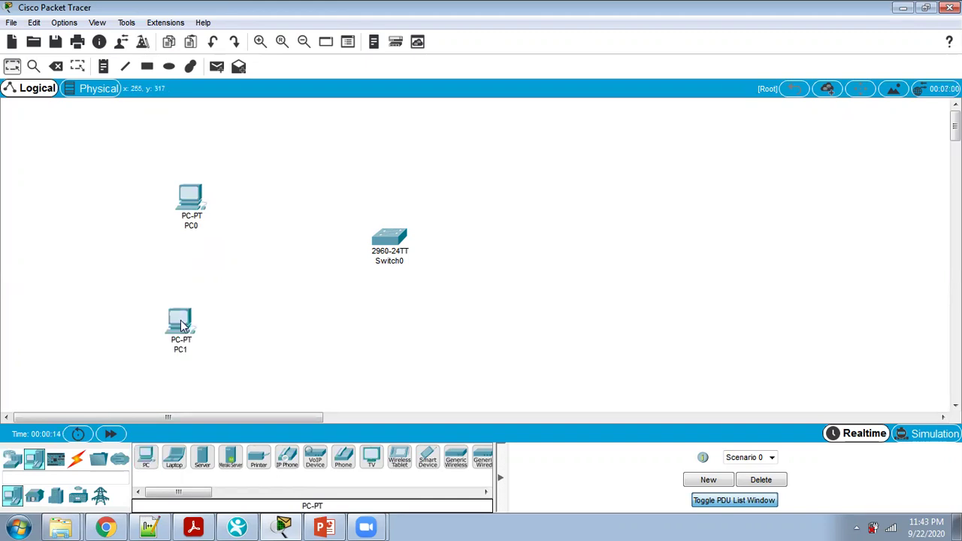
left_click(147, 460)
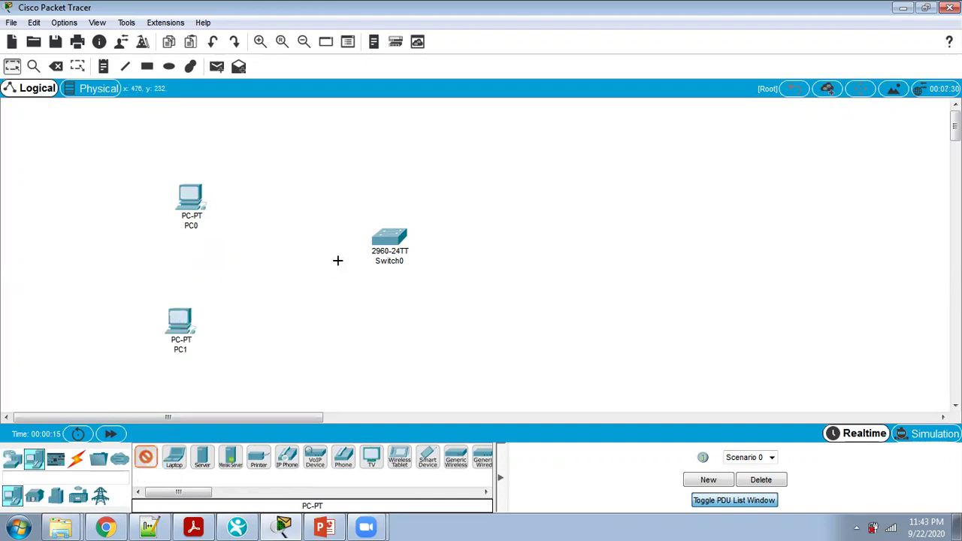
left_click(321, 341)
left_click(147, 459)
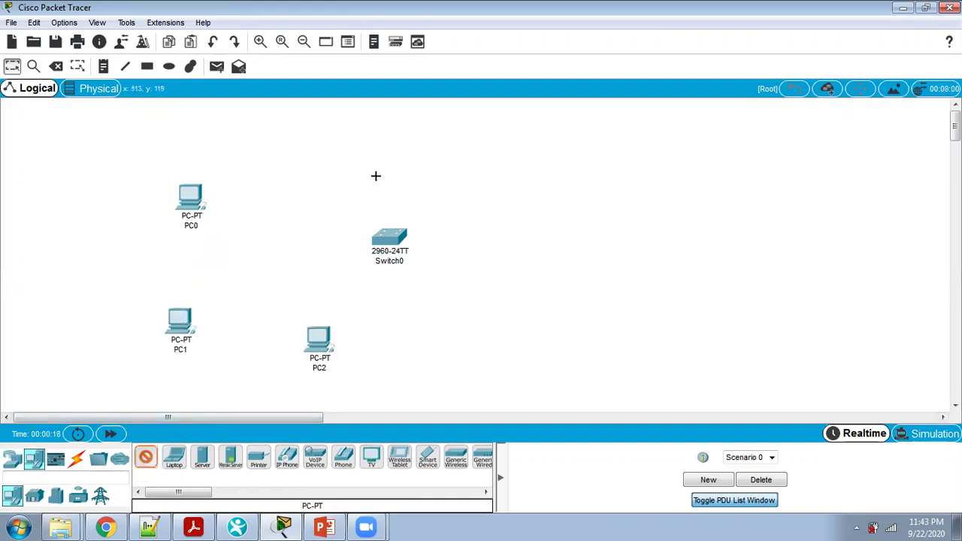
left_click(401, 165)
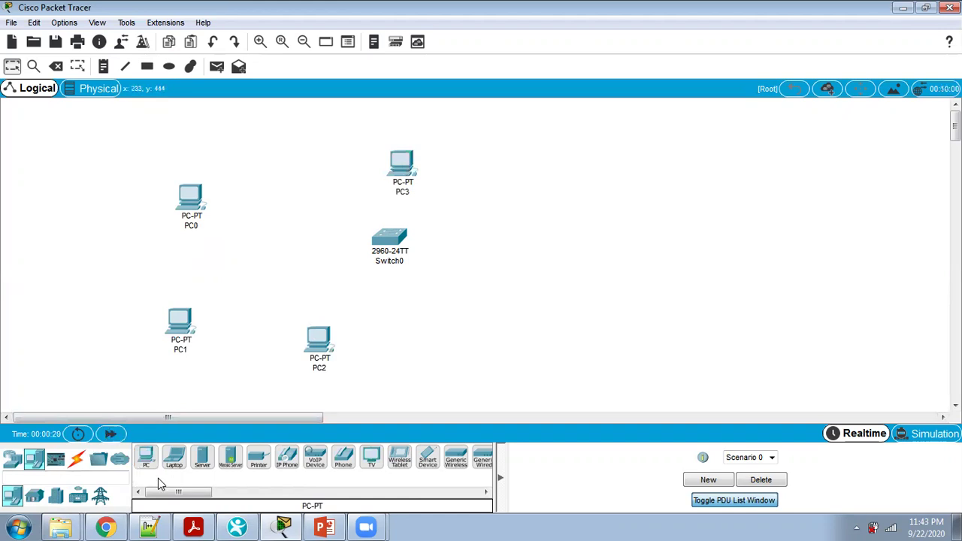
left_click(202, 459)
left_click(537, 329)
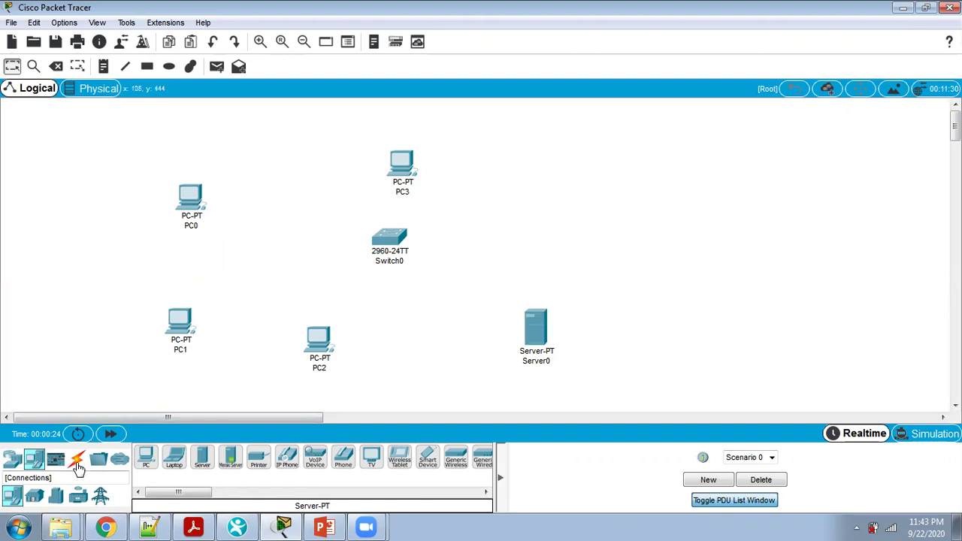
- Connect PC0's FastEthernet0 to Switch0's FastEthernet0/1 with a copper straight-through cable
left_click(79, 467)
left_click(203, 461)
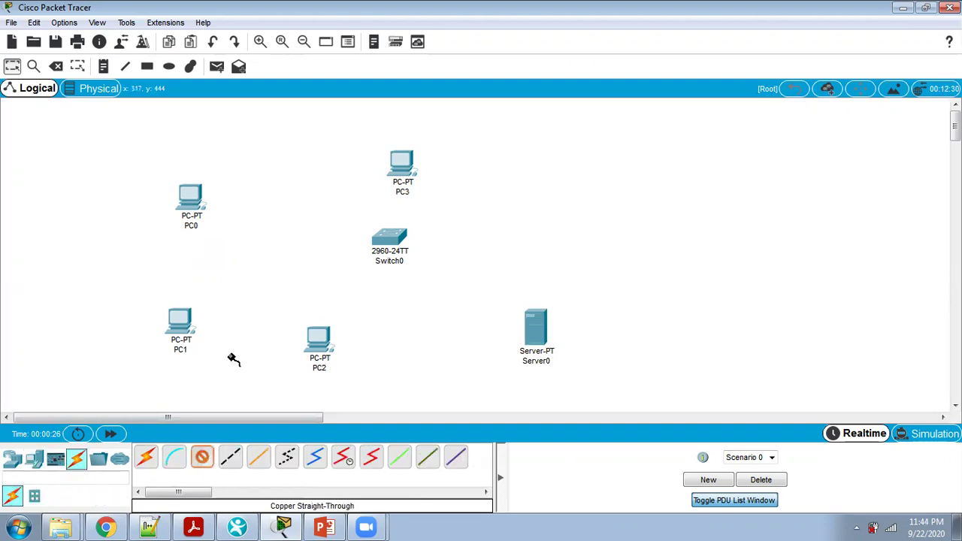
left_click(189, 198)
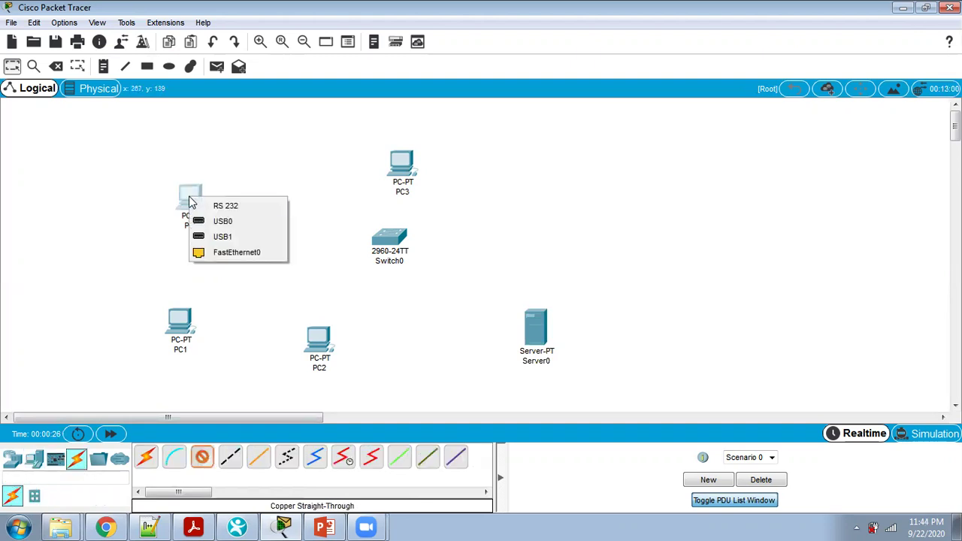
left_click(240, 252)
left_click(389, 239)
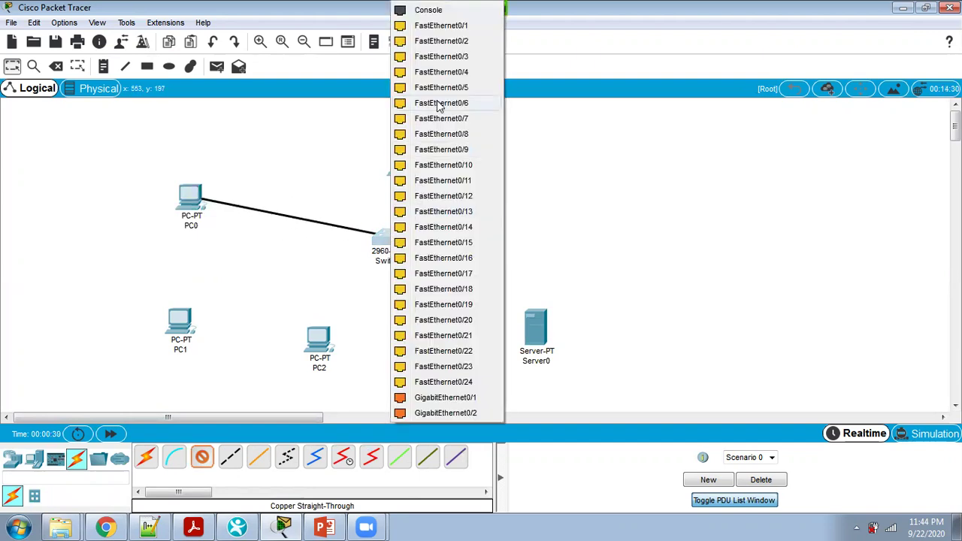
left_click(430, 29)
- Connect PC1's FastEthernet0 to Switch0's FastEthernet0/2 with a copper straight-through cable
left_click(201, 457)
left_click(188, 325)
left_click(253, 374)
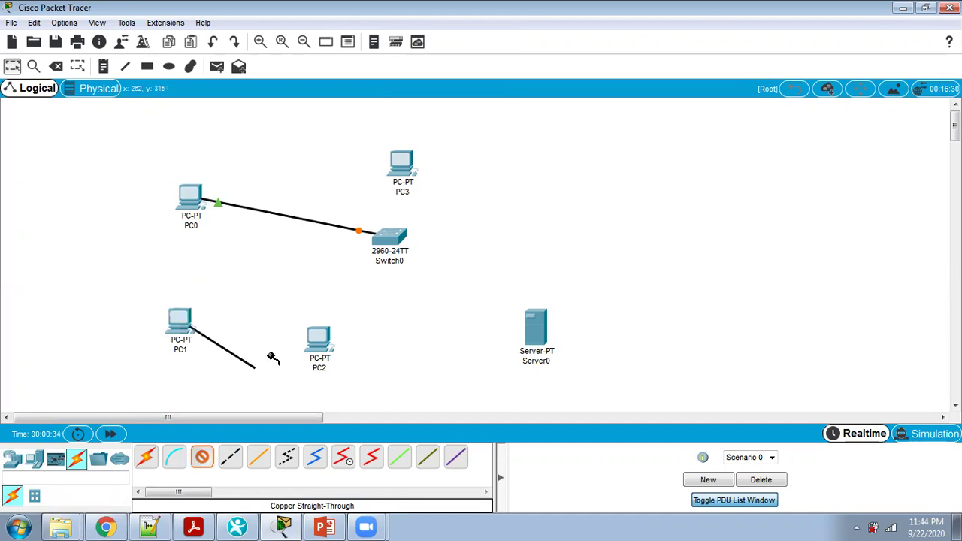
left_click(389, 237)
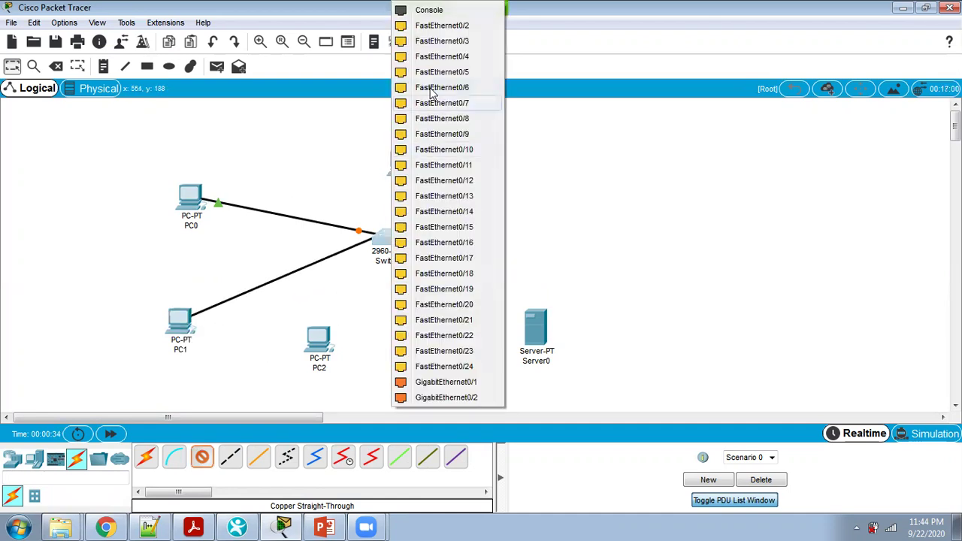
left_click(442, 25)
- Connect PC2's FastEthernet0 to Switch0's FastEthernet0/3 with a copper straight-through cable
left_click(319, 342)
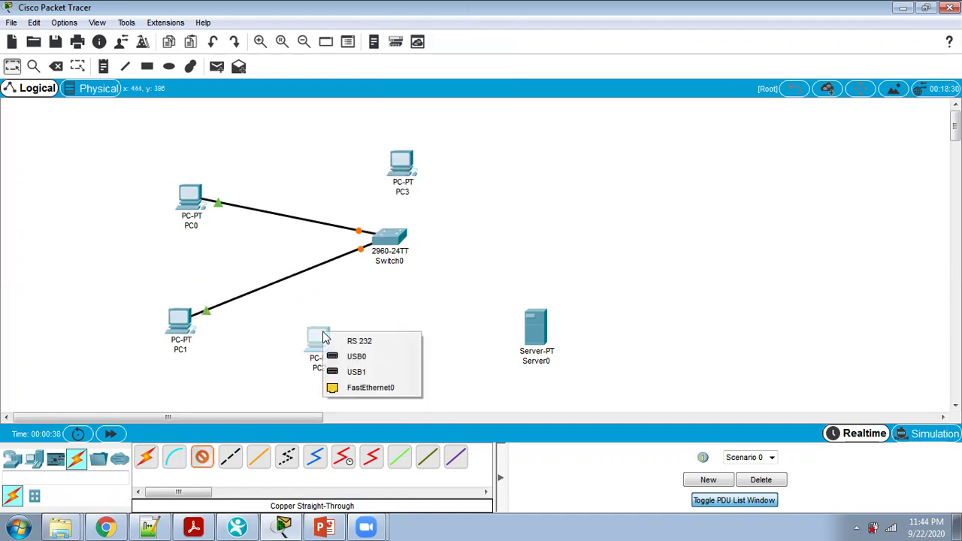
left_click(383, 391)
left_click(389, 238)
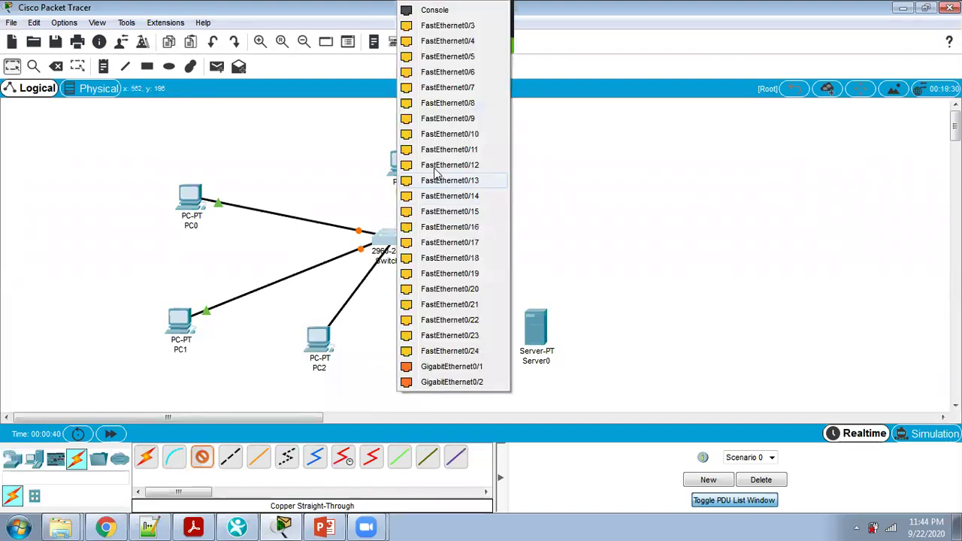
left_click(455, 24)
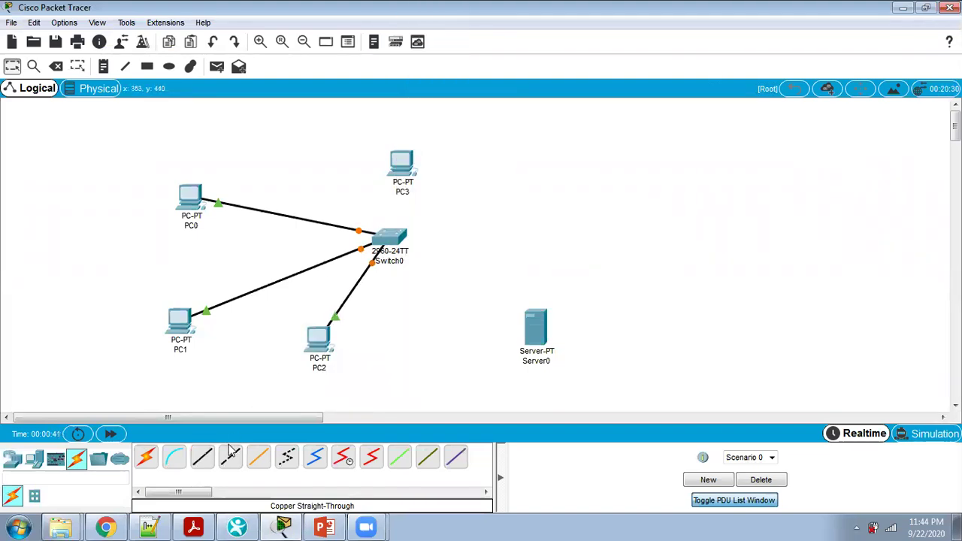
- Connect PC3's Ethernet port to Switch0's FastEthernet0/4 with a copper straight-through cable
left_click(202, 456)
left_click(400, 160)
left_click(451, 210)
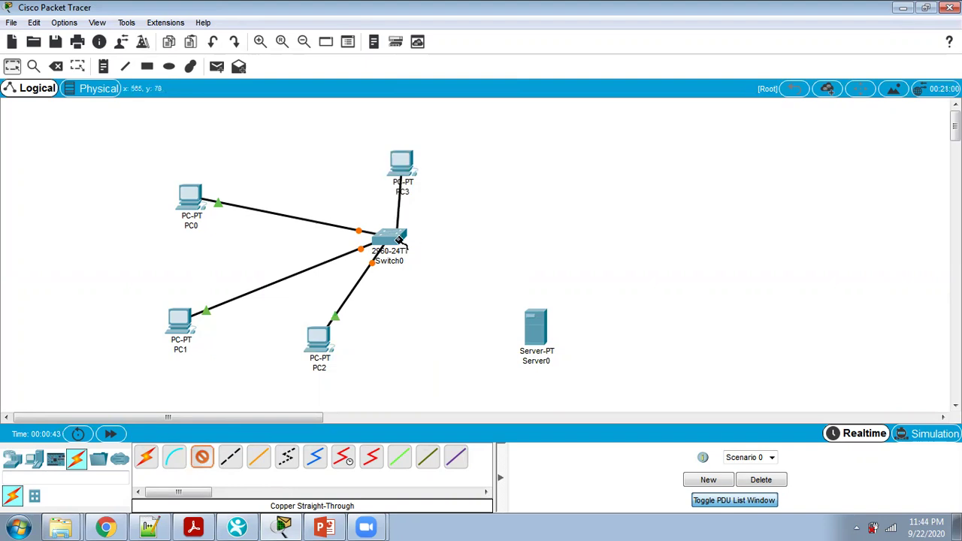
left_click(396, 241)
left_click(457, 25)
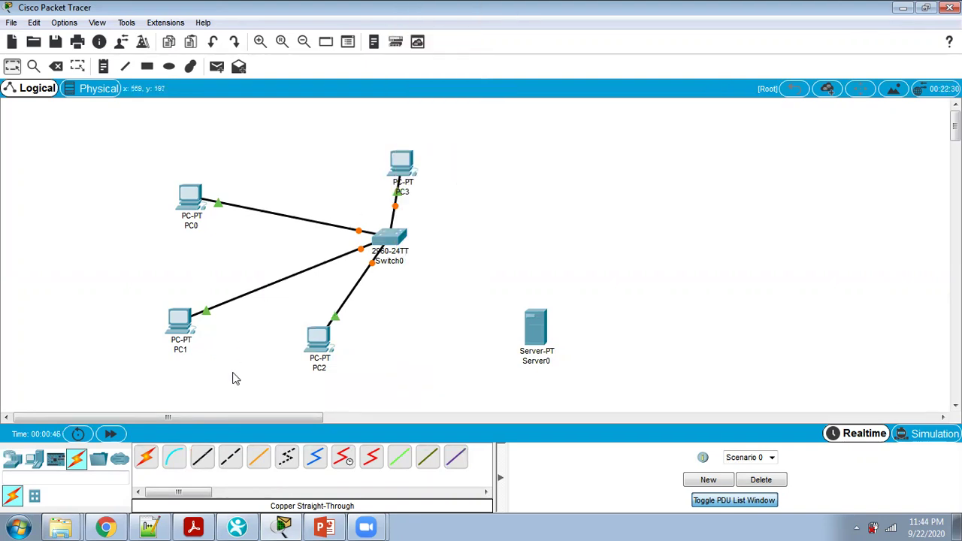
- Connect Server0's FastEthernet0 to Switch0's FastEthernet0/5 with a copper straight-through cable
left_click(198, 465)
left_click(551, 328)
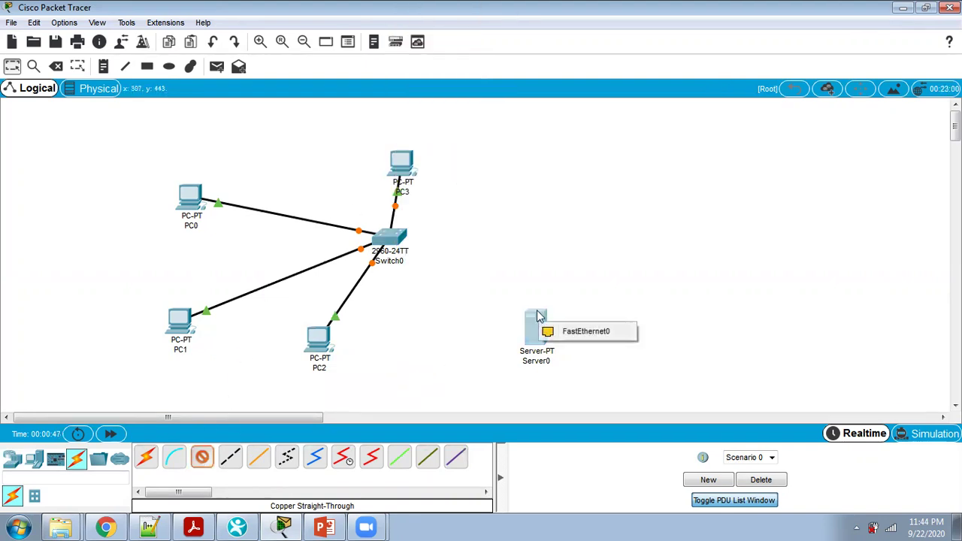
left_click(582, 335)
left_click(389, 239)
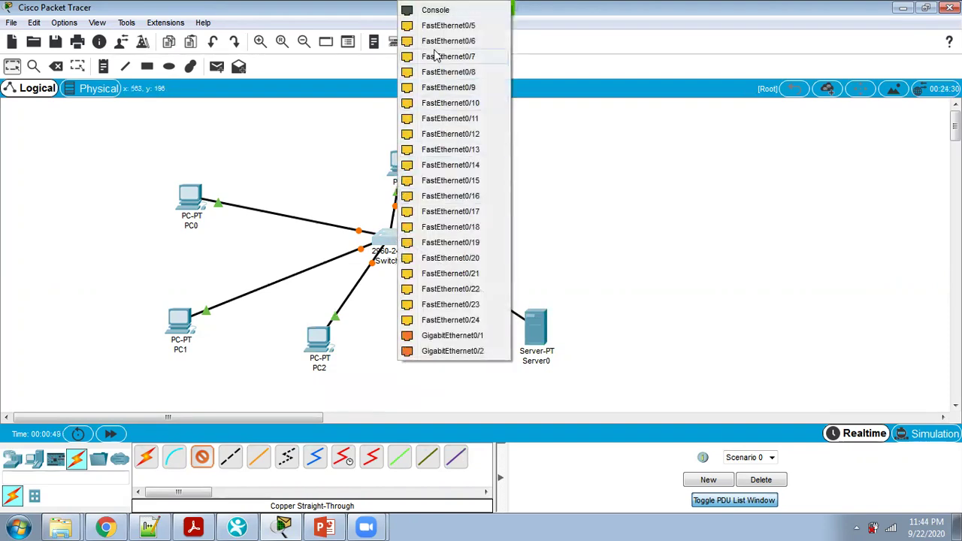
left_click(467, 27)
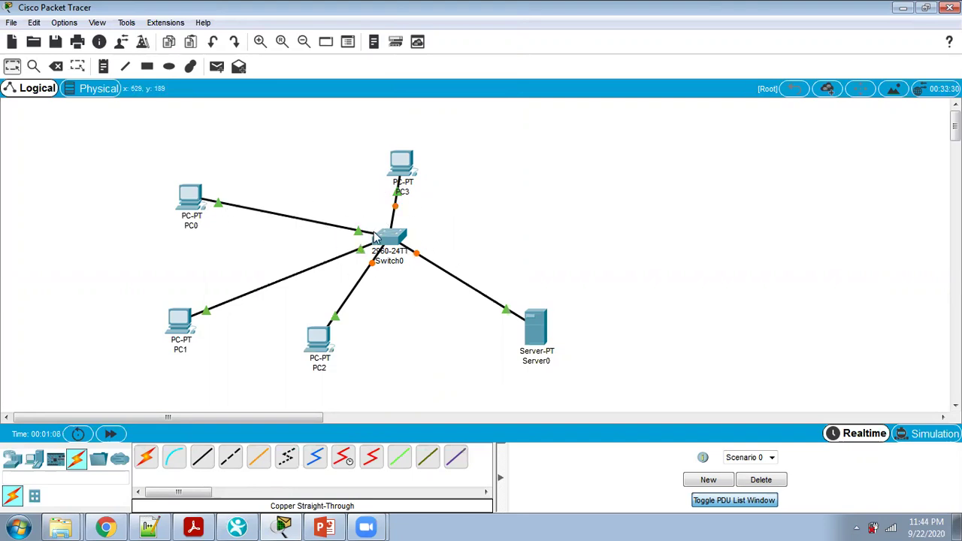
mouse_move(376, 238)
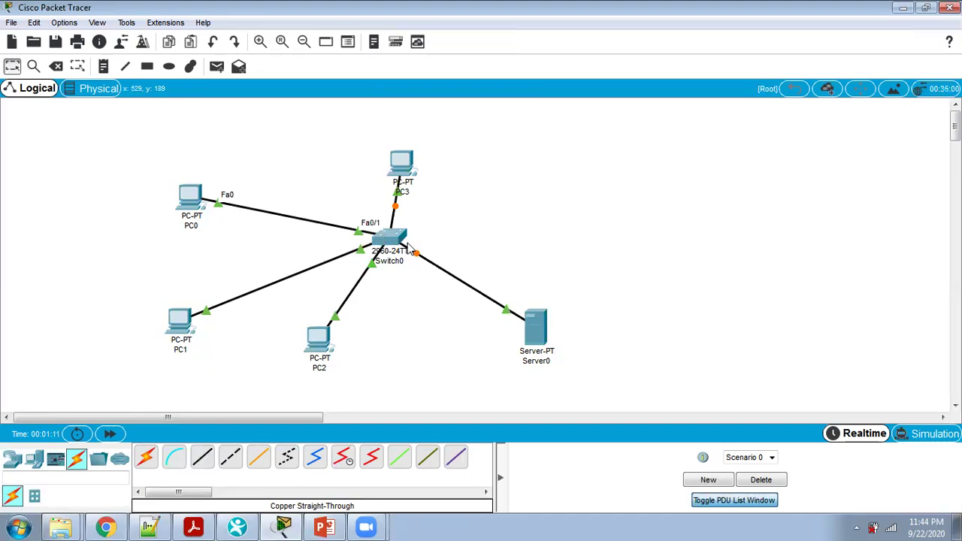
mouse_move(406, 246)
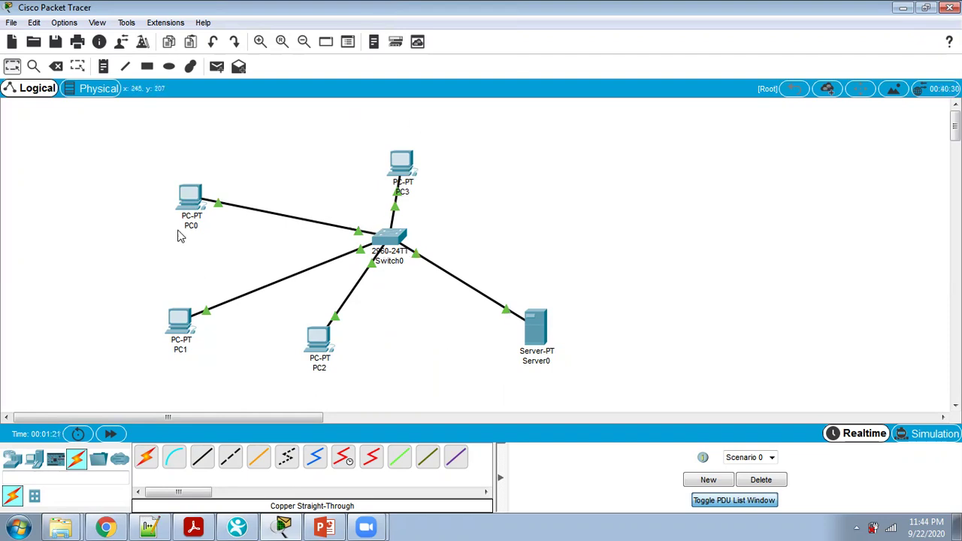
- Assign PC0 the static IP address 192.168.10.1 with subnet mask 255.255.255.0 and close its configuration
left_click(186, 200)
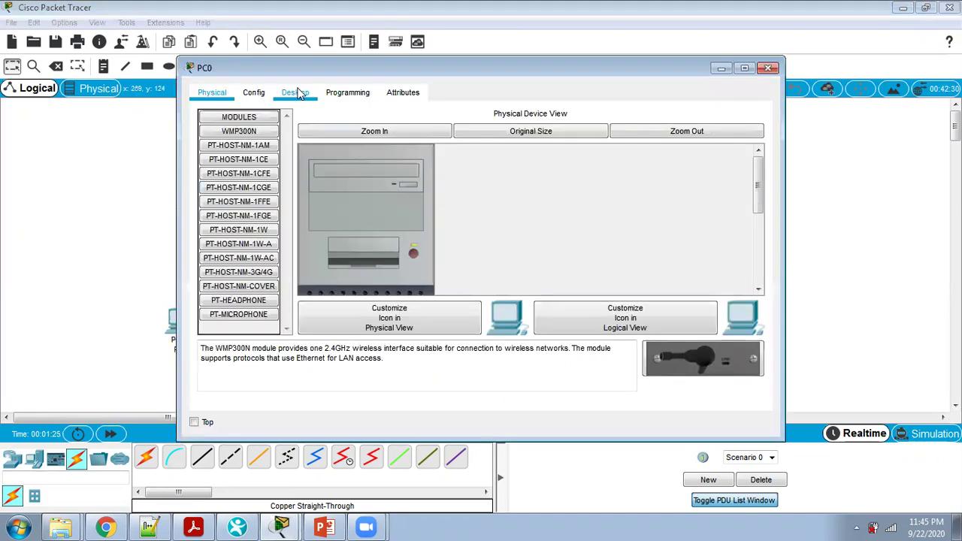
left_click(299, 92)
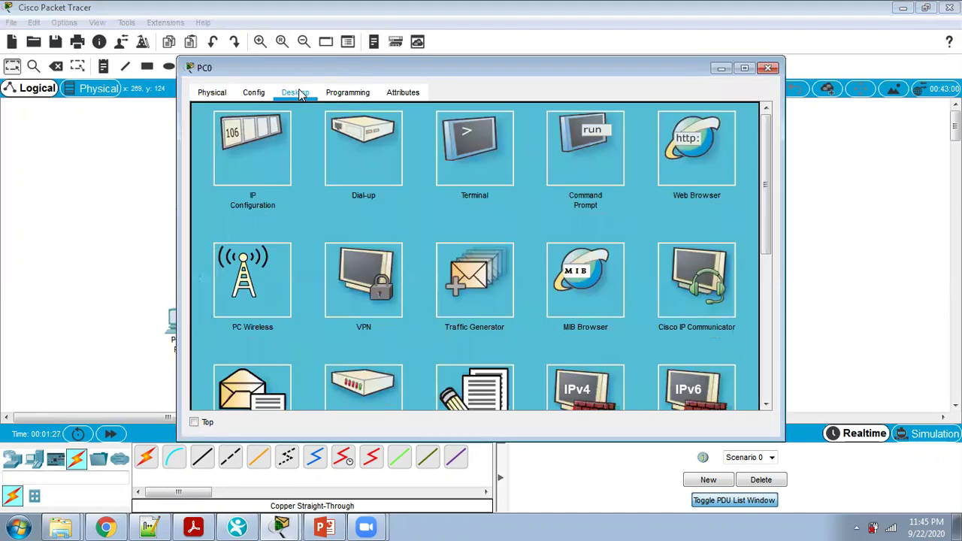
left_click(253, 150)
left_click(392, 133)
type("192")
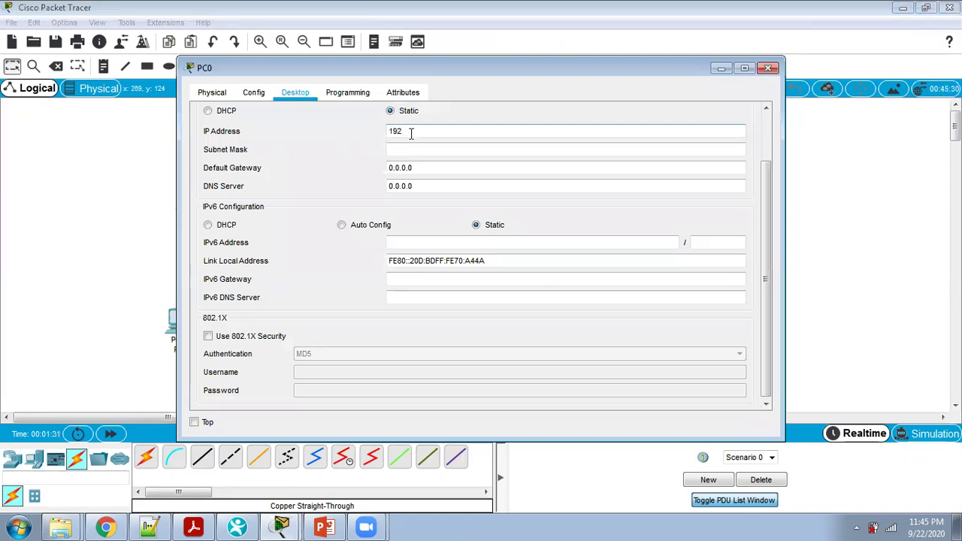
type(".168.10.1")
left_click(418, 147)
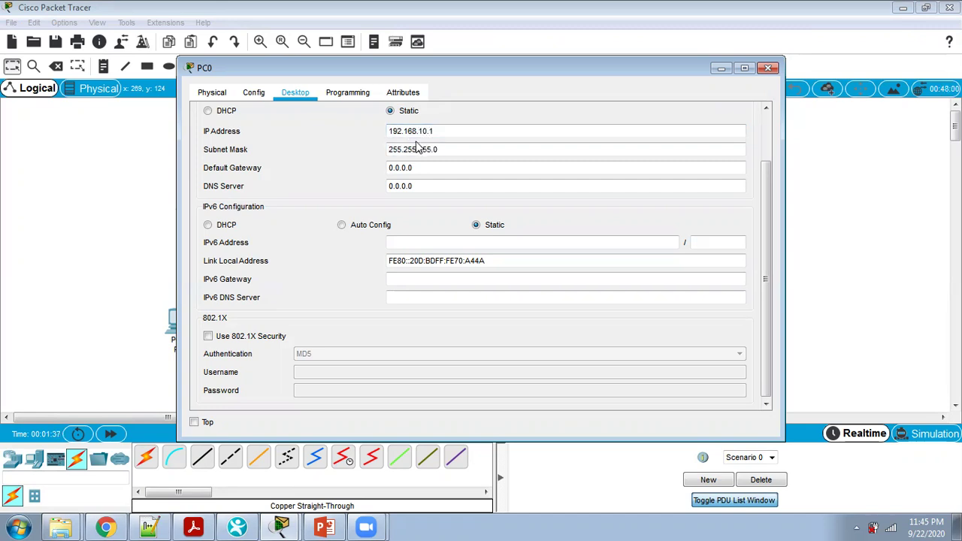
left_click(763, 70)
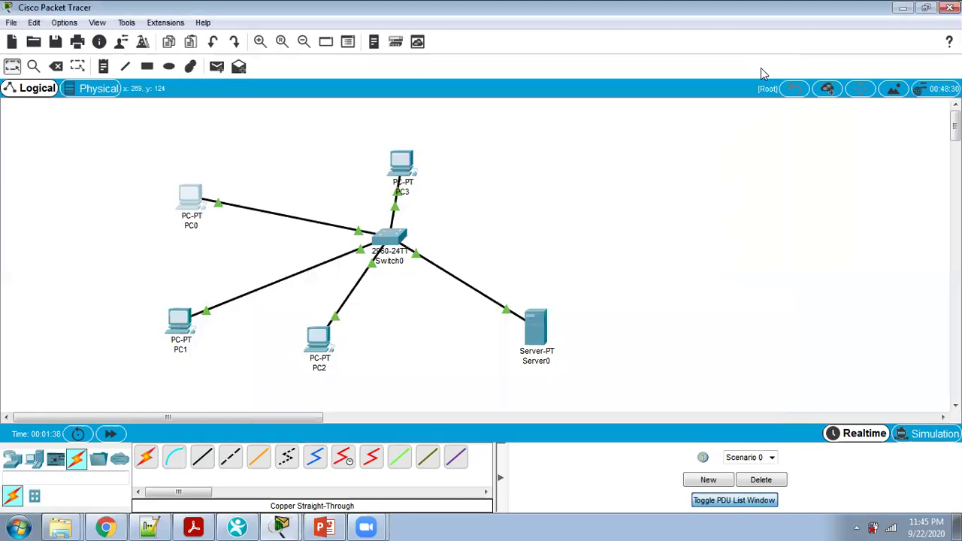
- Assign PC1 the static IP address 192.168.10.2 with subnet mask 255.255.255.0, and copy the address for reuse
left_click(172, 338)
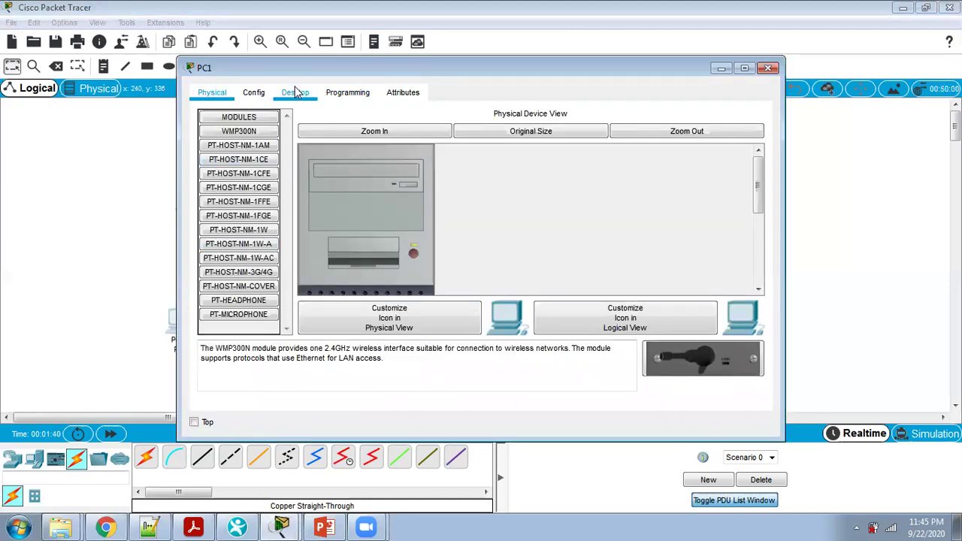
left_click(294, 92)
left_click(269, 155)
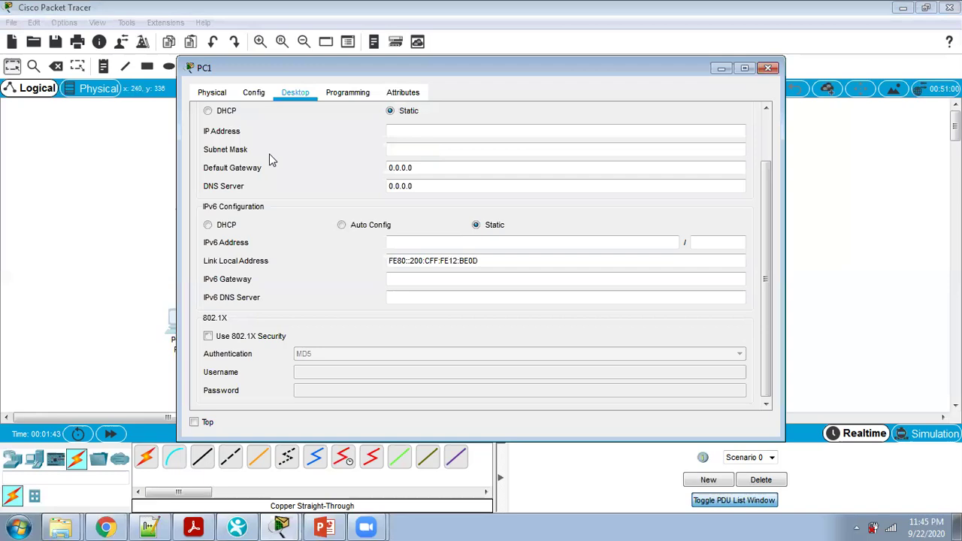
left_click(433, 133)
type("19")
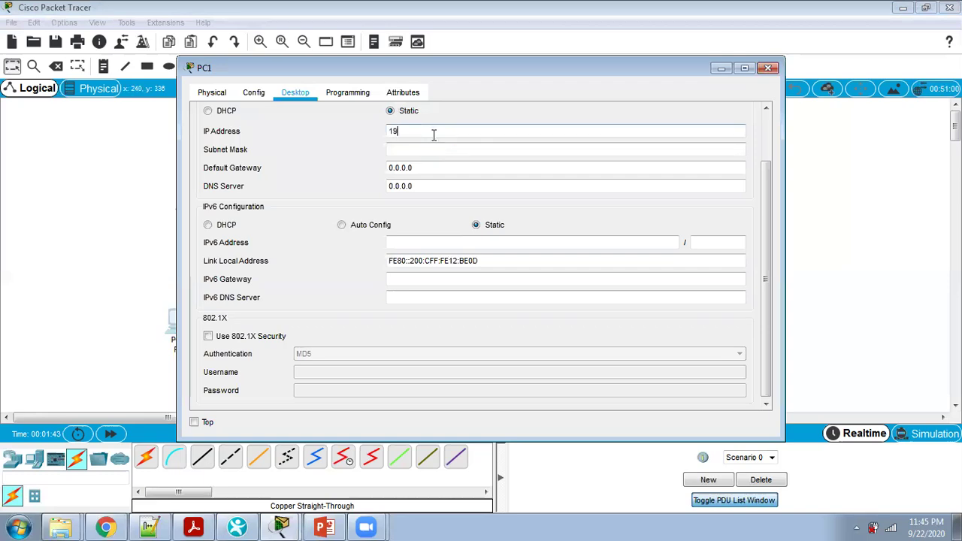
type("2.168.10.2")
left_click(429, 151)
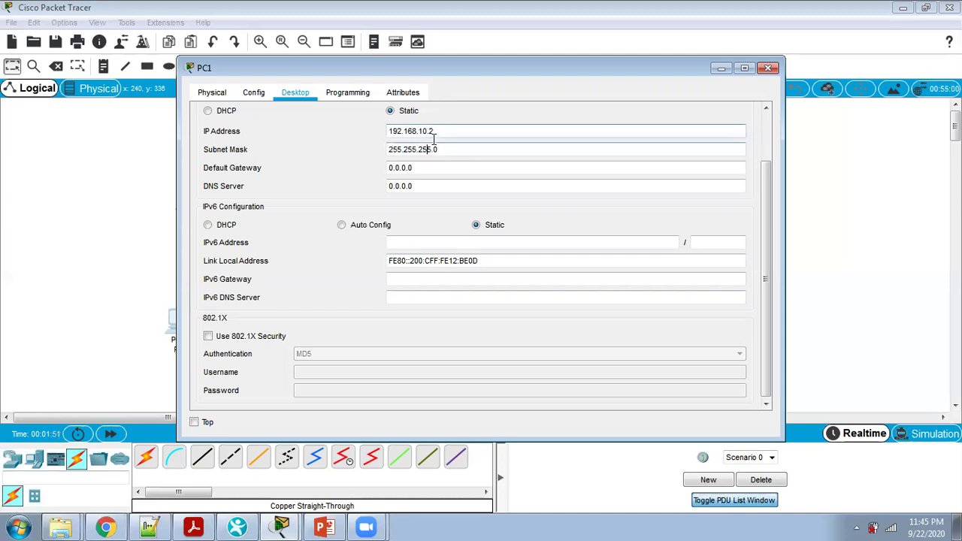
left_click_drag(435, 133, 385, 148)
key("ctrl+c")
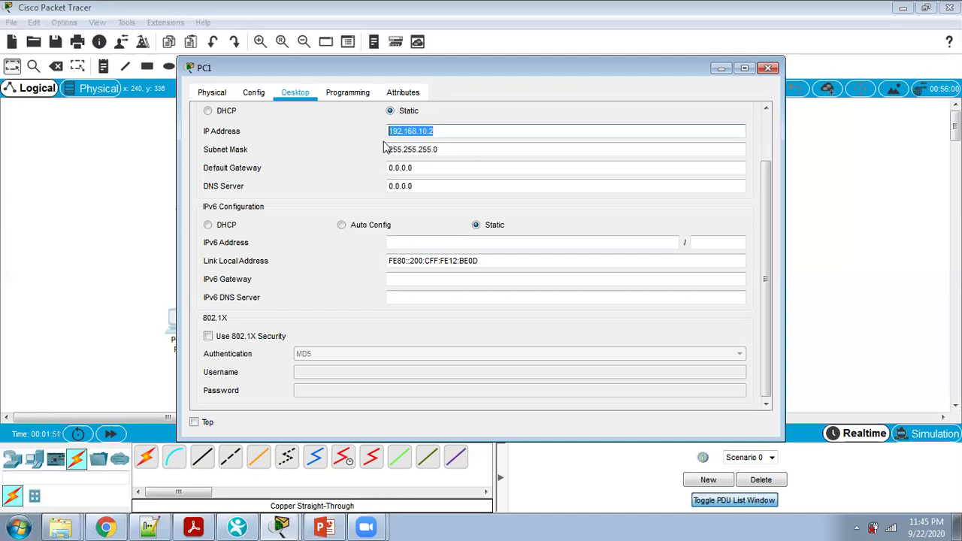
left_click(767, 68)
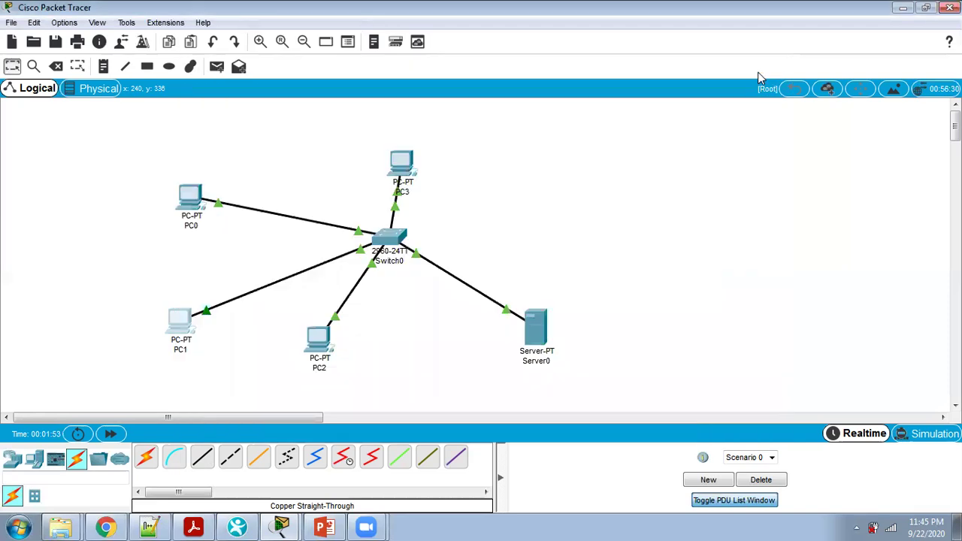
- Assign PC2 the static IP address 192.168.10.3 with subnet mask 255.255.255.0 and close its configuration
left_click(314, 342)
left_click(294, 93)
left_click(285, 147)
left_click(396, 132)
key("ctrl+v")
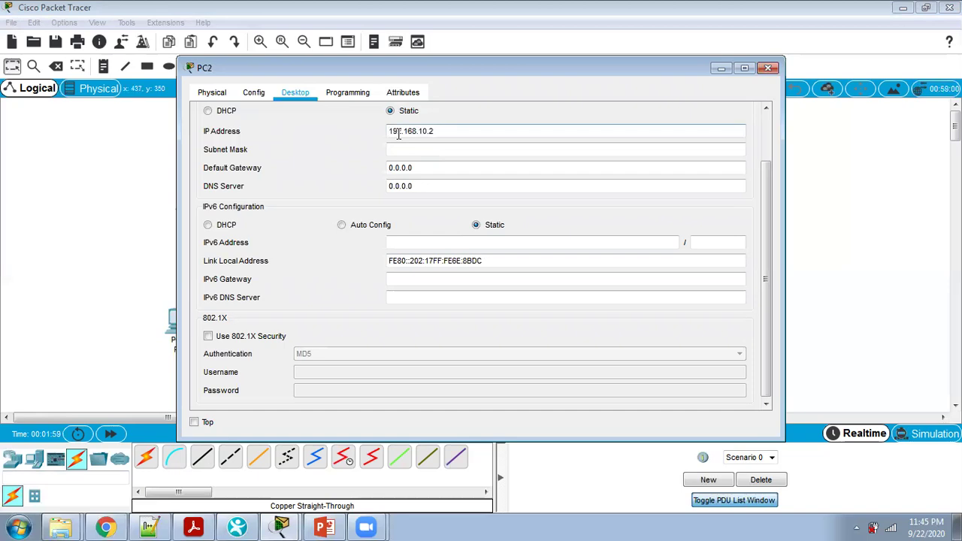
left_click(412, 149)
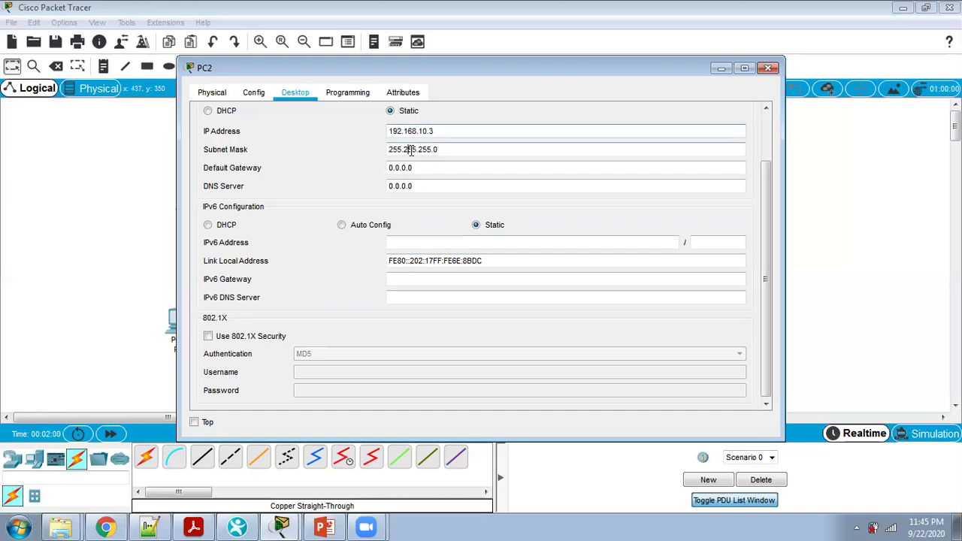
left_click(767, 68)
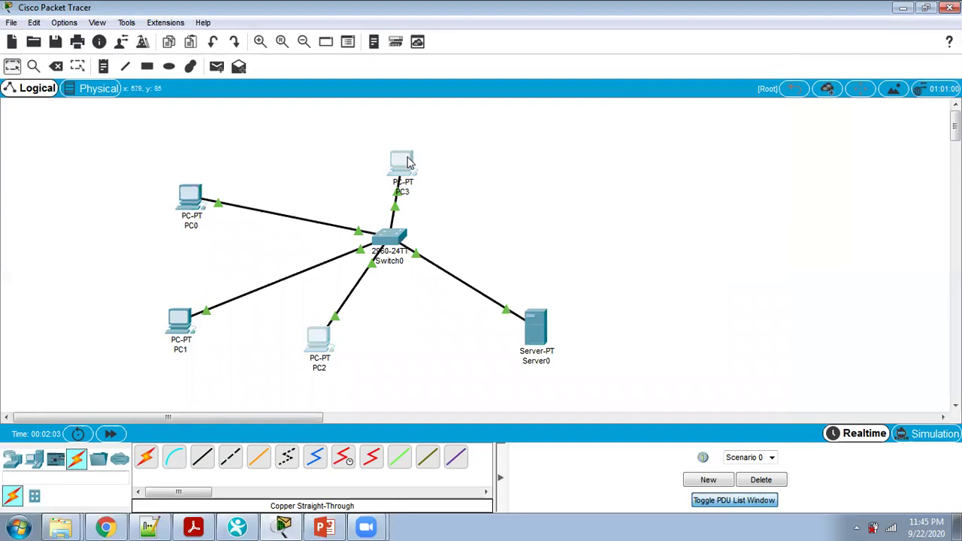
- Assign PC3 the static IP address 192.168.10.4, fill in its default subnet mask, and close its configuration
left_click(401, 162)
left_click(301, 92)
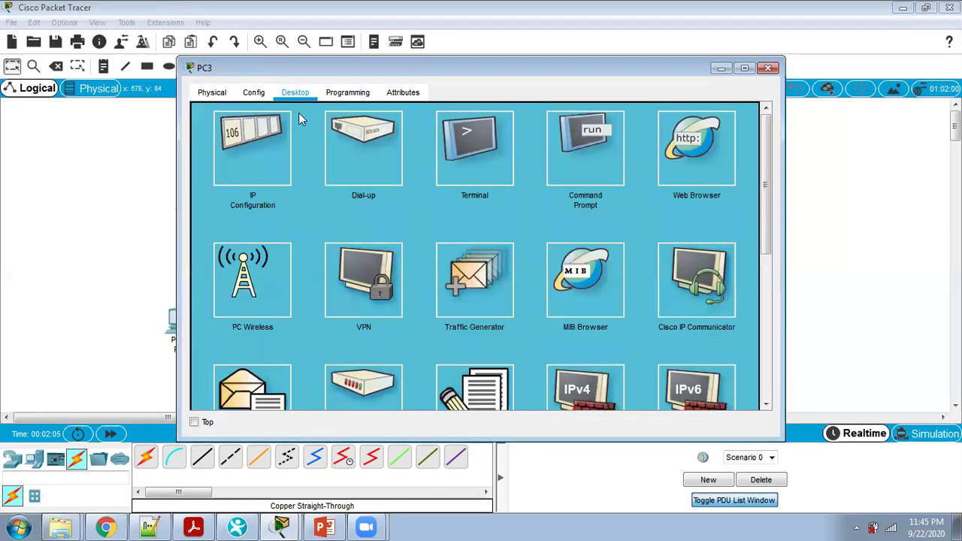
left_click(253, 139)
left_click(396, 133)
type("192.168.10.2")
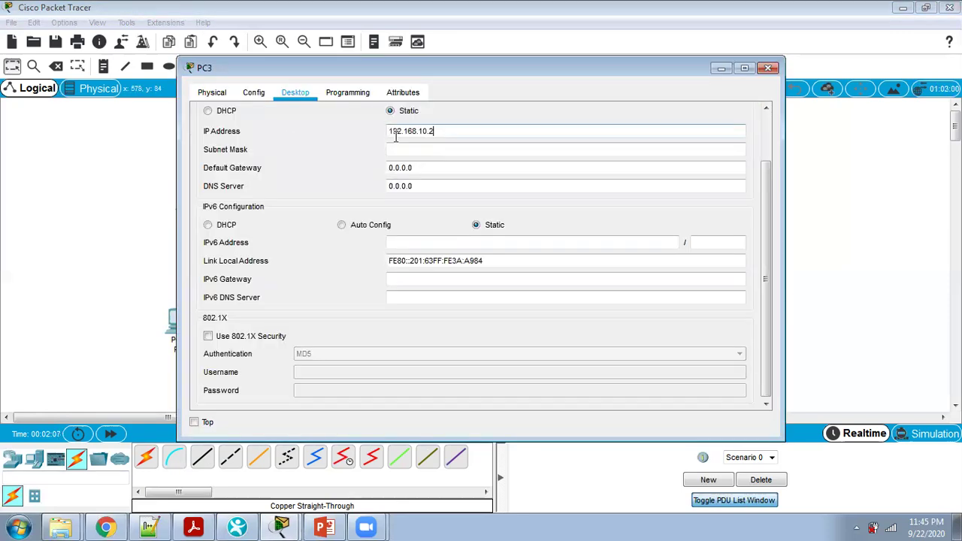
type("4")
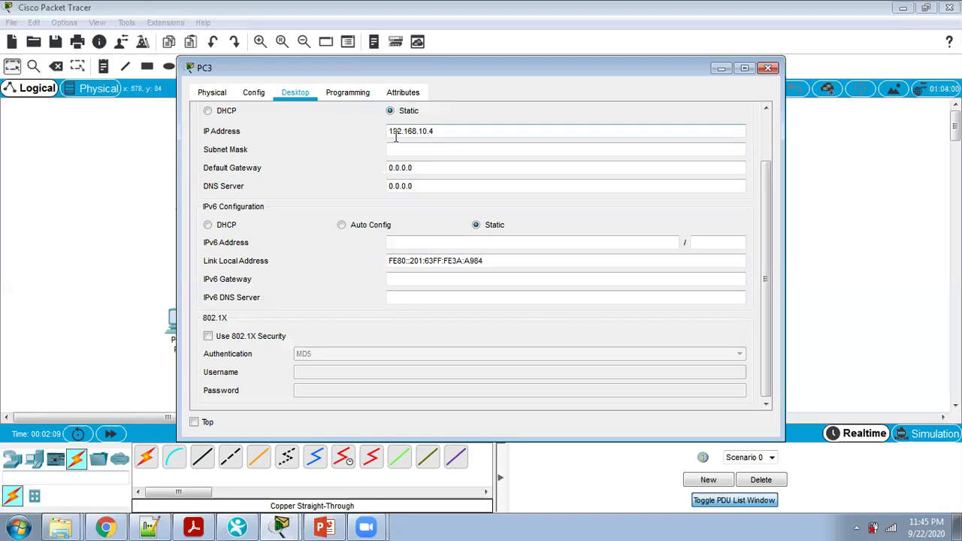
left_click(412, 149)
left_click(767, 67)
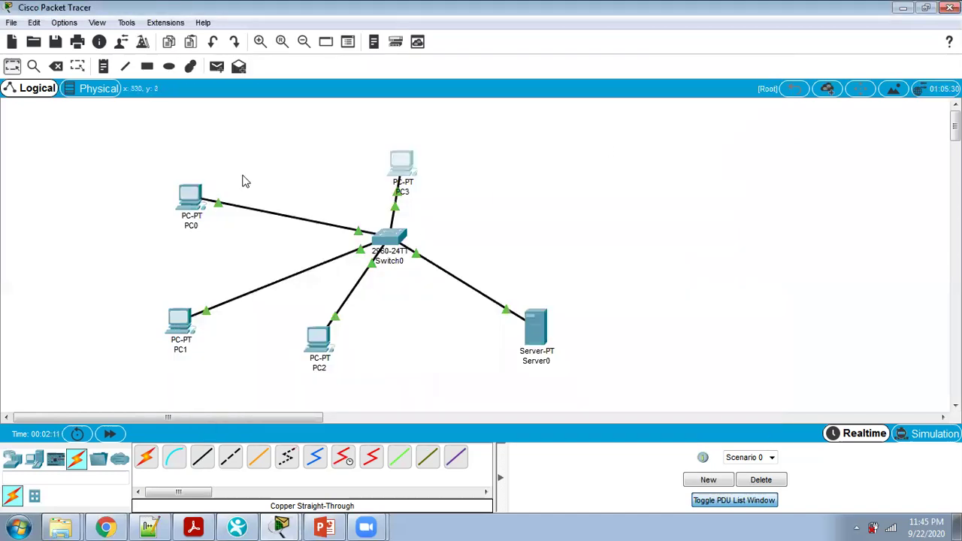
- Assign Server0 the static IP address 192.168.10.250 with subnet mask 255.255.255.0 and close its configuration
left_click(541, 331)
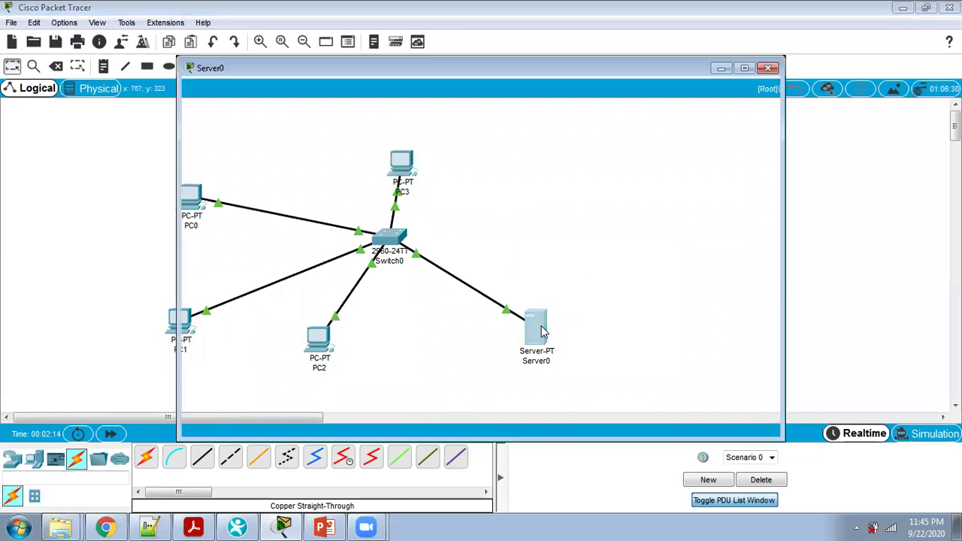
left_click(345, 100)
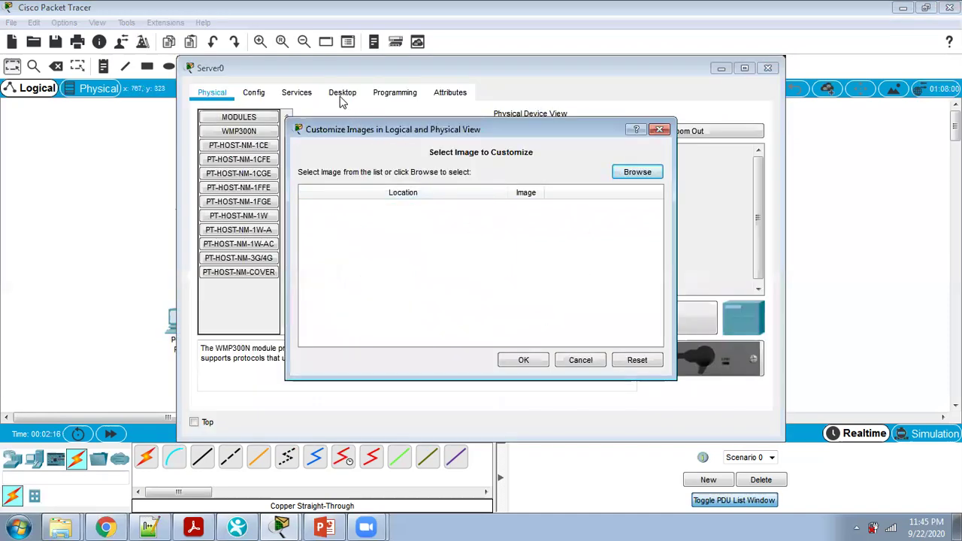
left_click(660, 132)
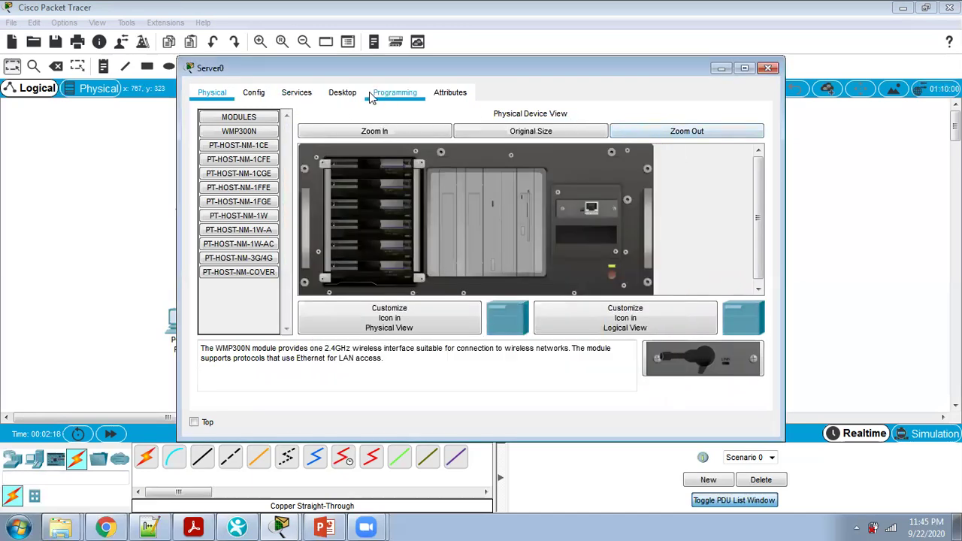
left_click(338, 91)
left_click(263, 150)
left_click(412, 128)
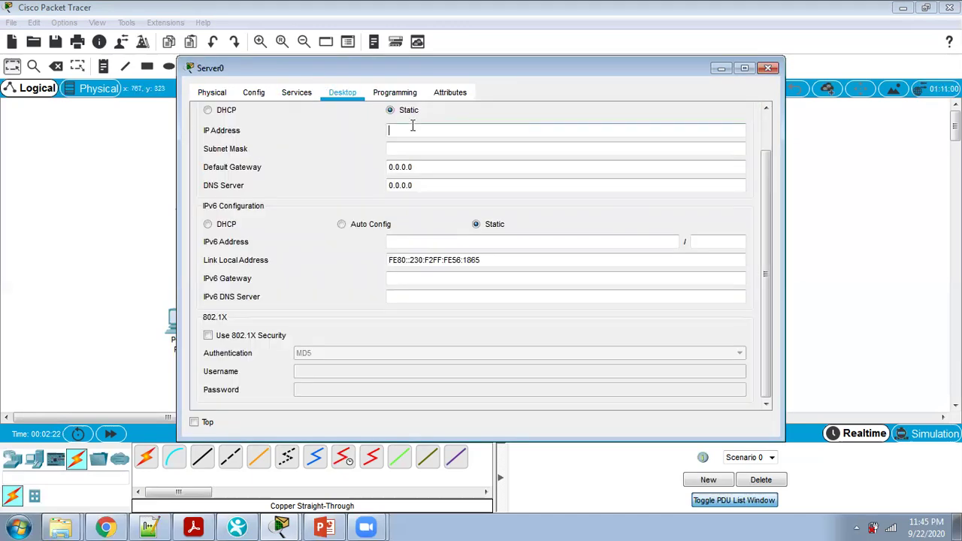
type("192.168.10.2")
left_click(418, 144)
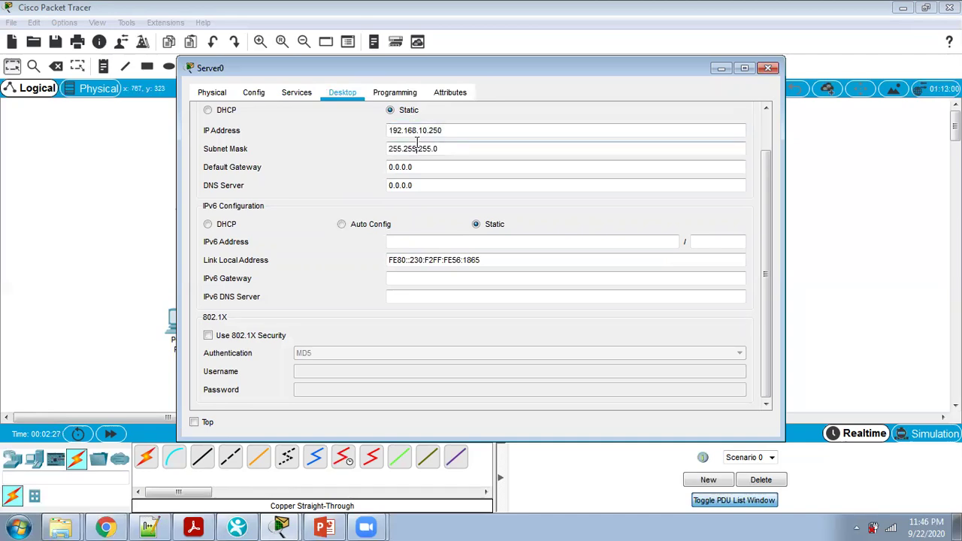
left_click(767, 68)
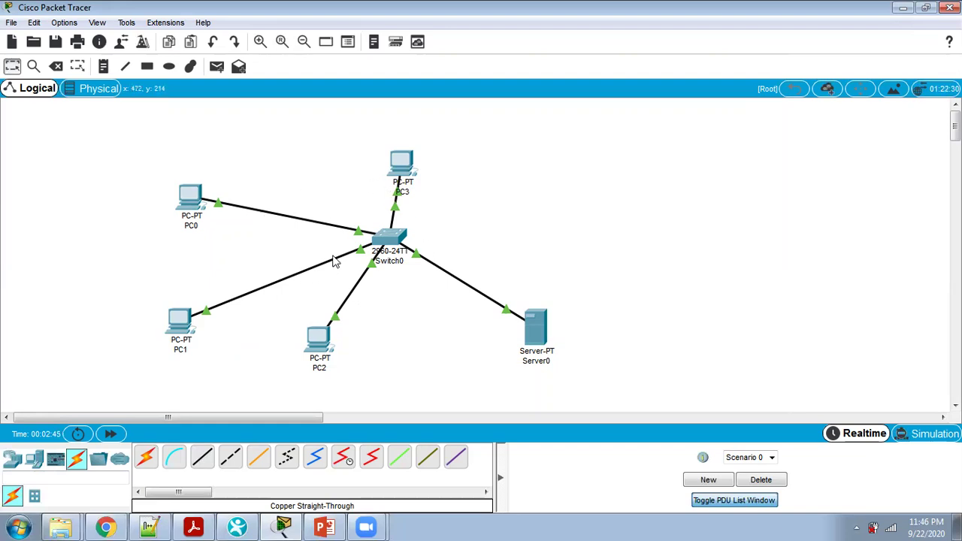
- Send a simple PDU from PC0 to Server0 to test their connectivity
left_click(217, 66)
left_click(188, 194)
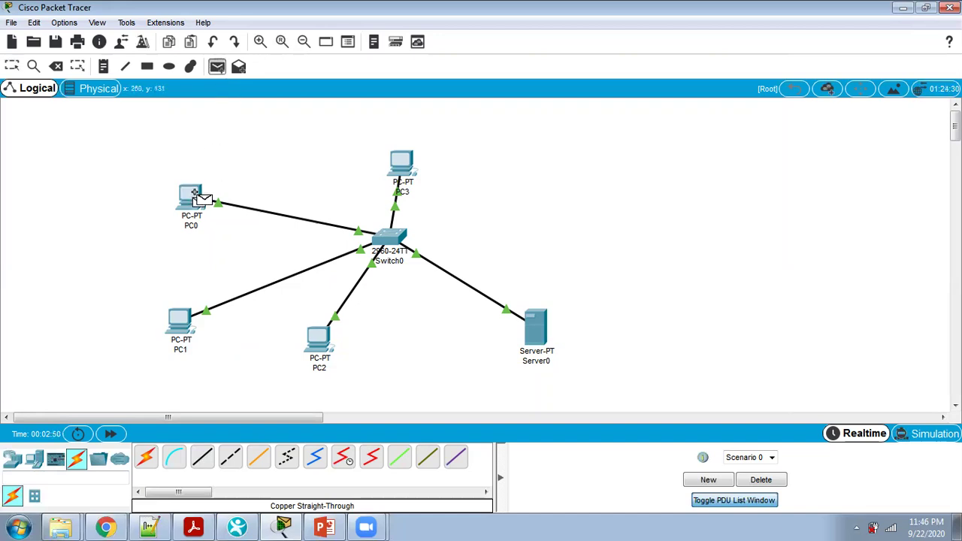
left_click(526, 311)
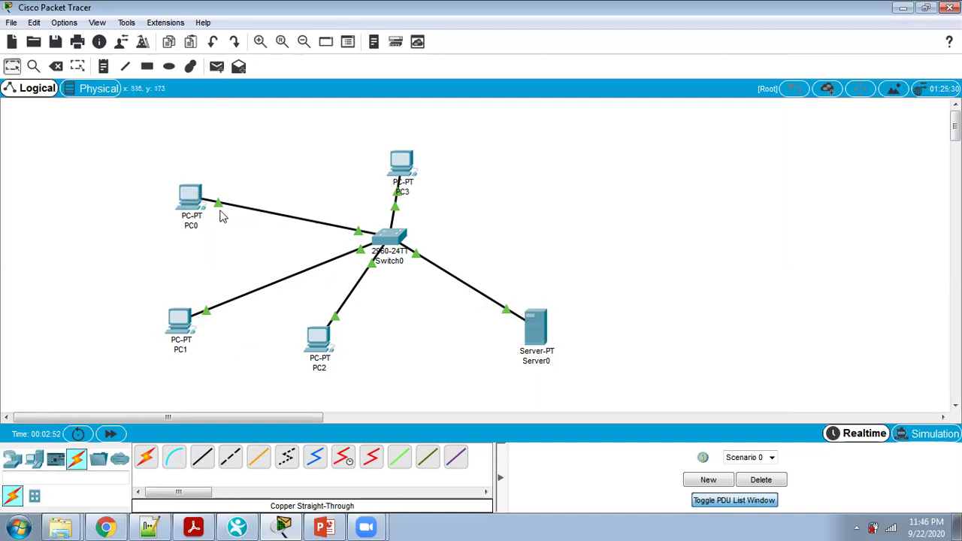
- Play the network events in Simulation mode, clearing Scenario 0 before and after the run, and return to Realtime mode
left_click(922, 436)
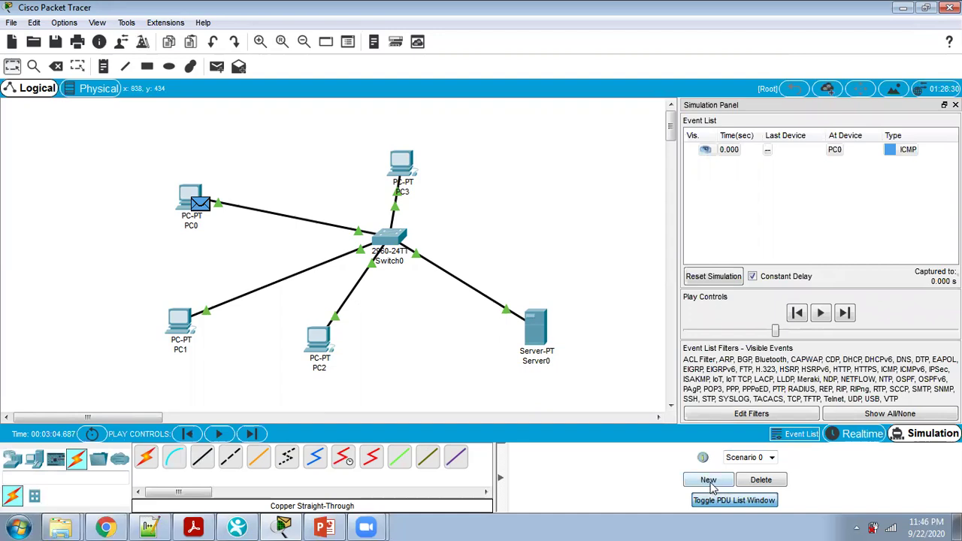
left_click(759, 481)
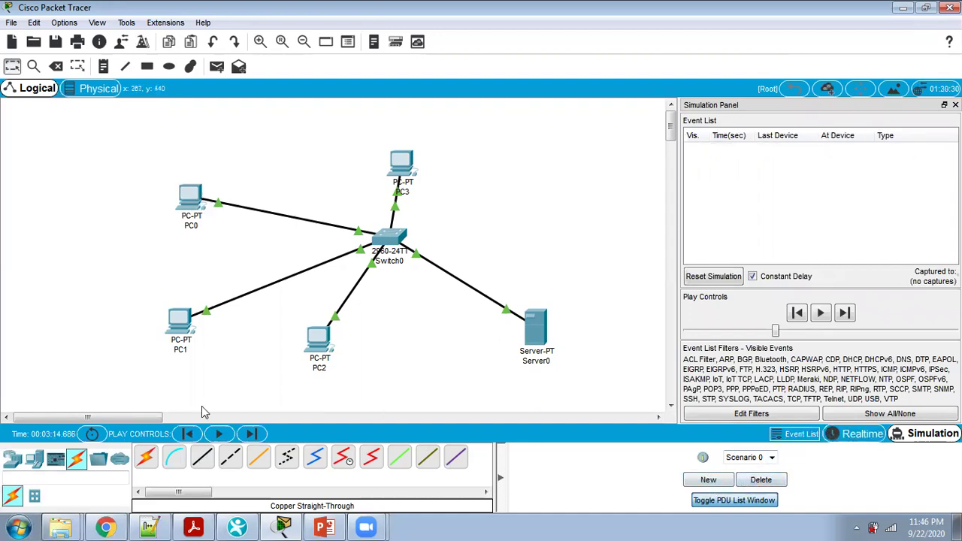
left_click(218, 435)
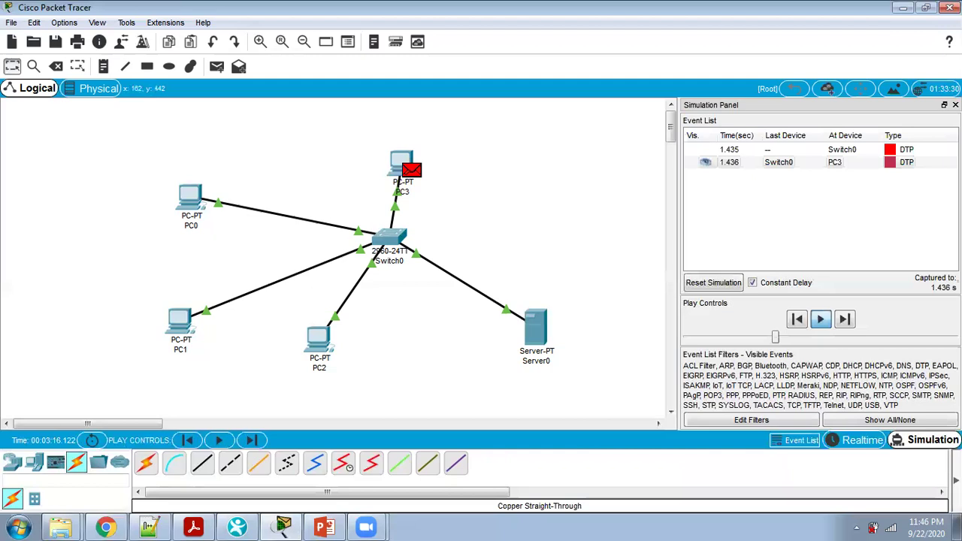
left_click(774, 484)
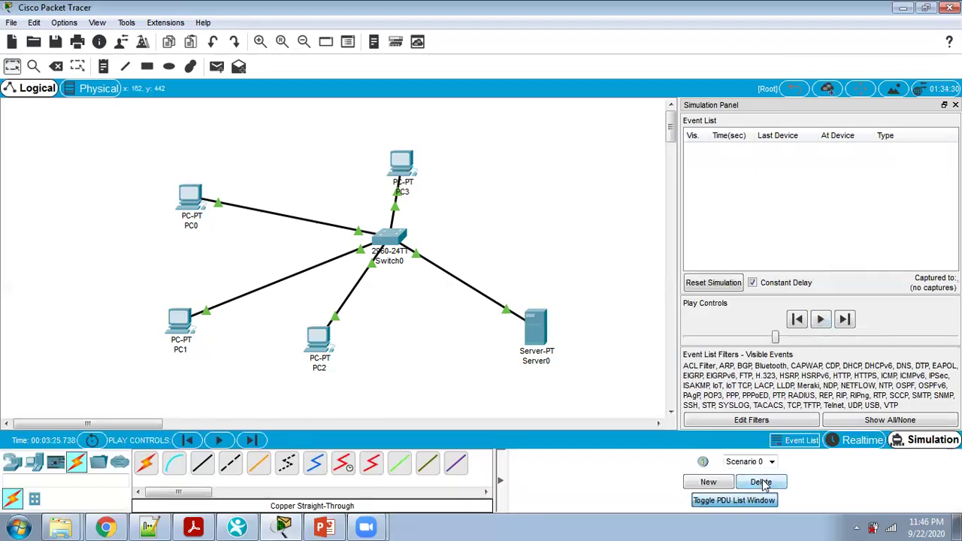
left_click(863, 442)
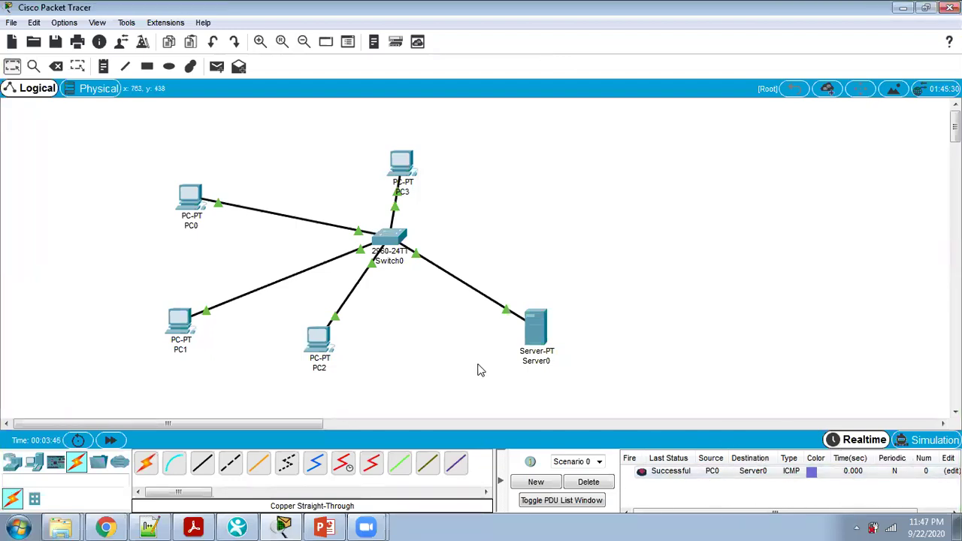
- Test connectivity with simple PDUs from PC1 to PC3 and from PC2 to PC3, and clear the PDUs from Scenario 0
left_click(217, 67)
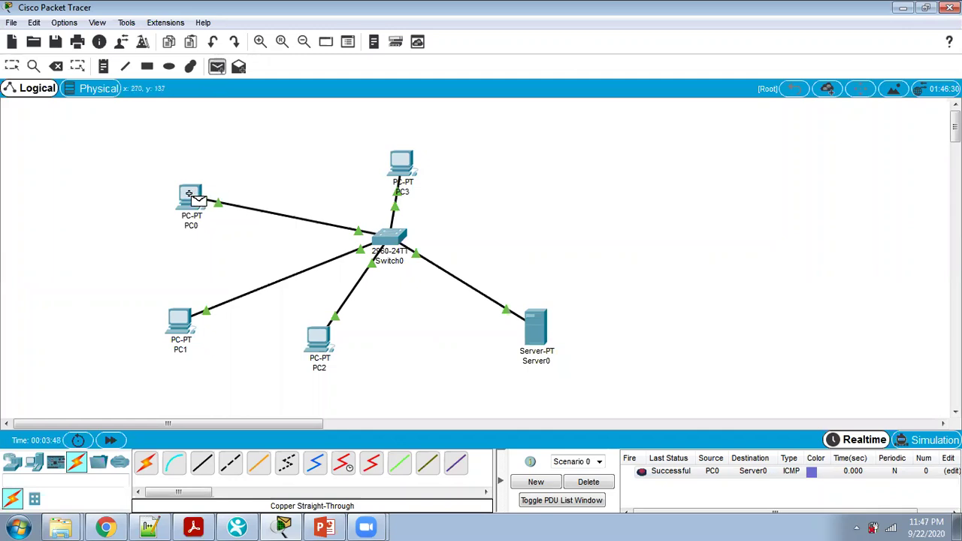
left_click(173, 318)
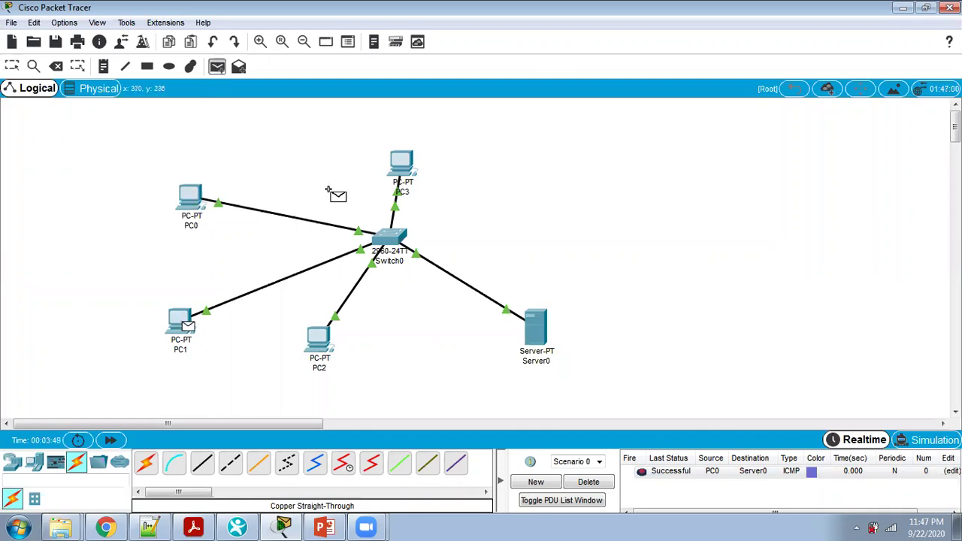
left_click(399, 159)
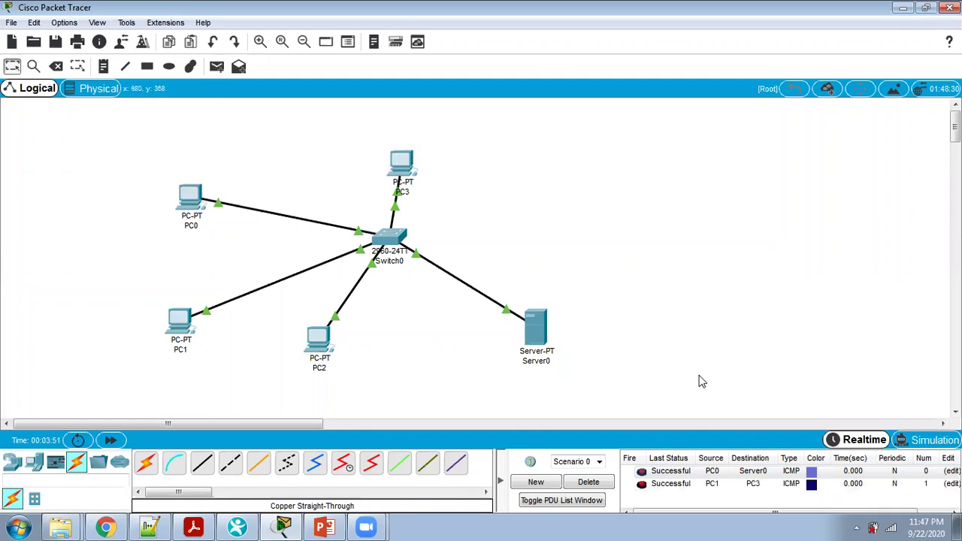
left_click(217, 66)
left_click(319, 339)
left_click(397, 164)
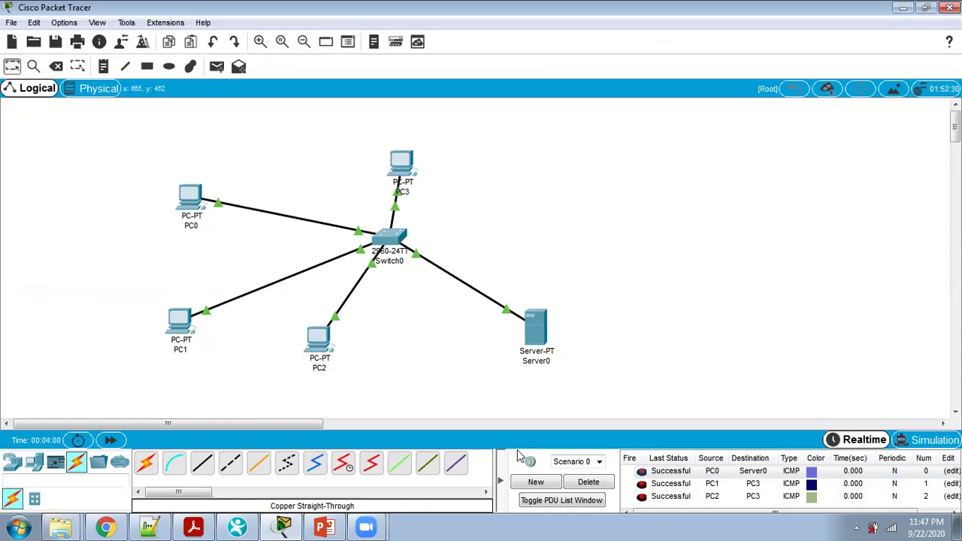
left_click(577, 485)
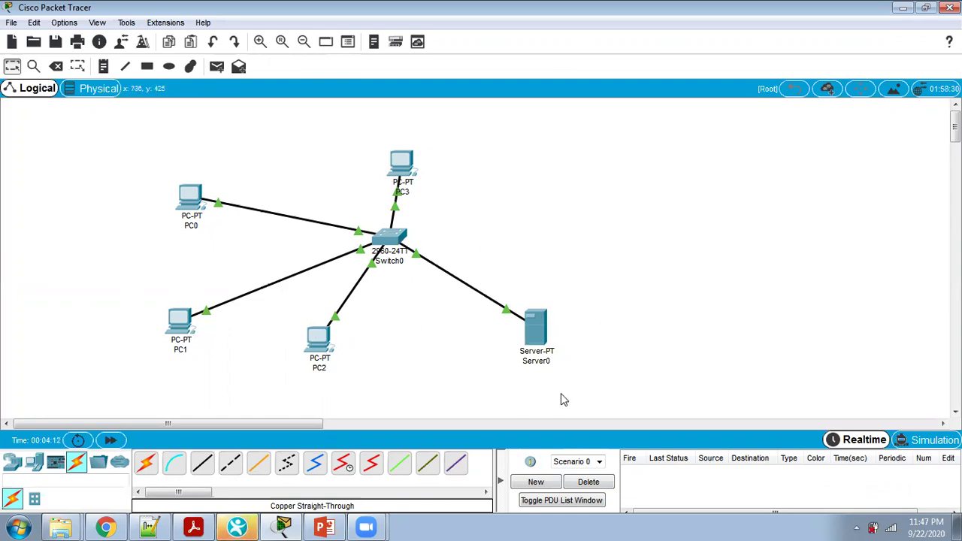
- Review Server0's IP configuration and its HTTP and HTTPS service settings, and close the server window
left_click(540, 328)
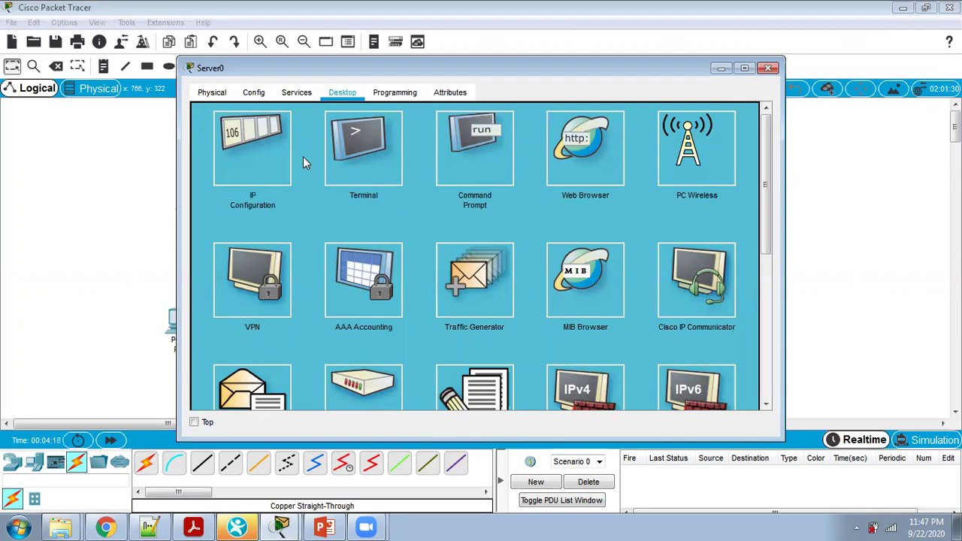
left_click(281, 154)
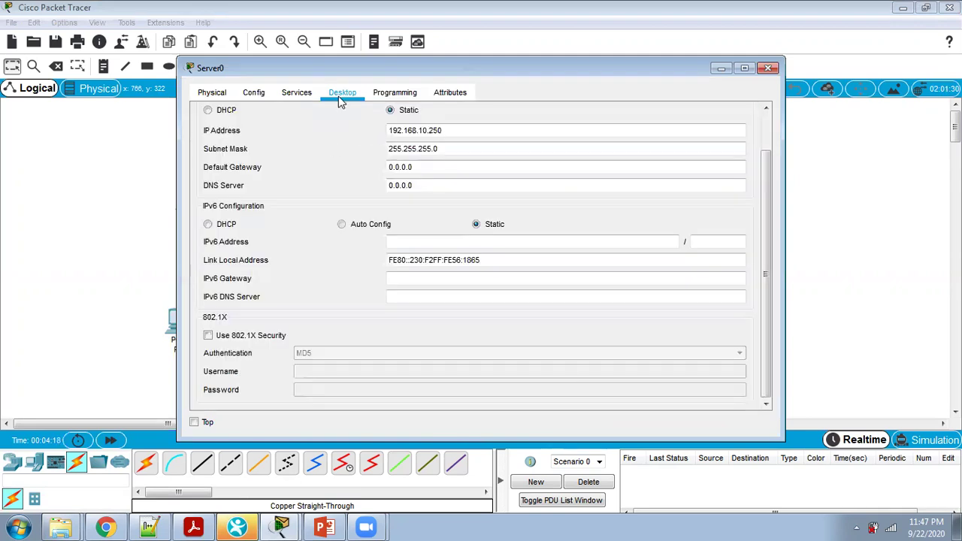
left_click(297, 94)
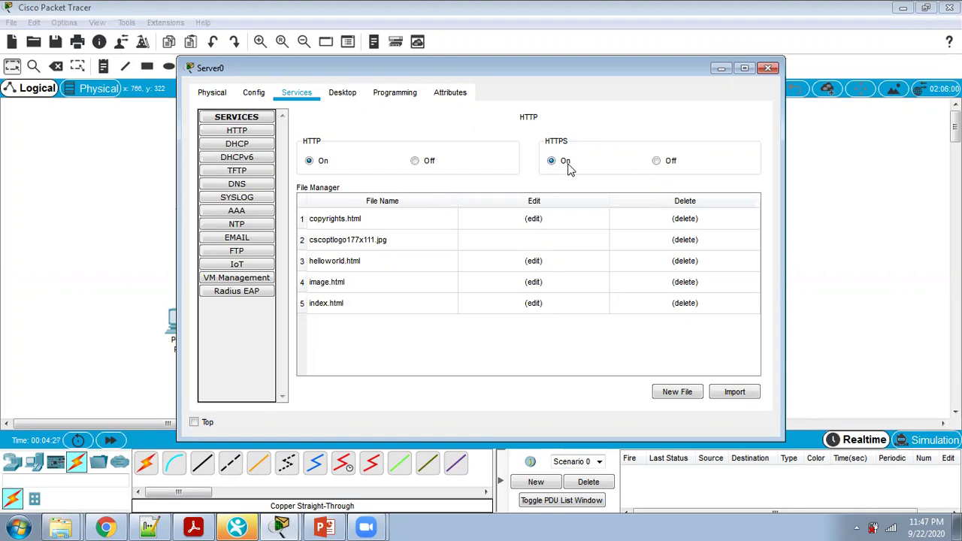
left_click(767, 68)
- Open index.html from Server0's HTTP service for editing and delete the Quick Links lines from the page
left_click(550, 342)
left_click(336, 308)
left_click(518, 300)
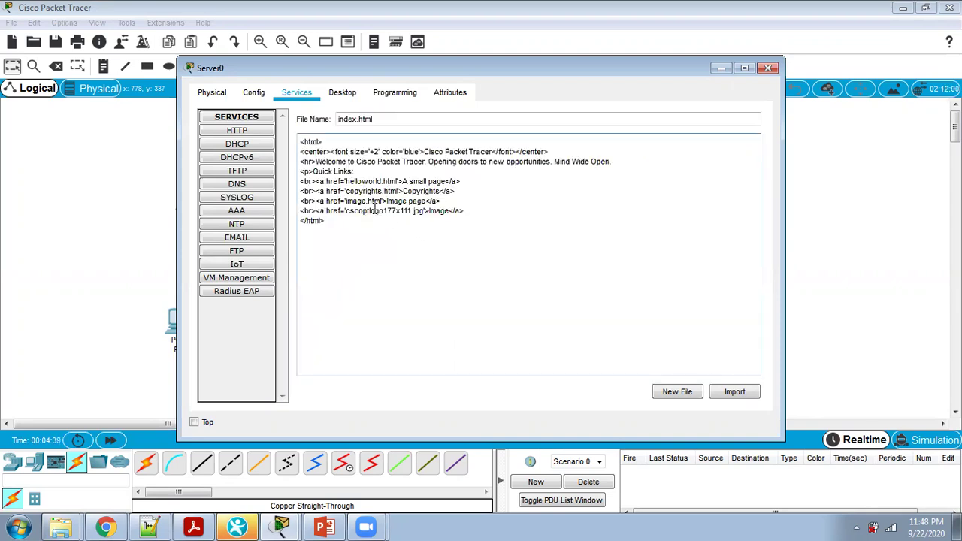
left_click_drag(301, 172, 485, 214)
key("Delete")
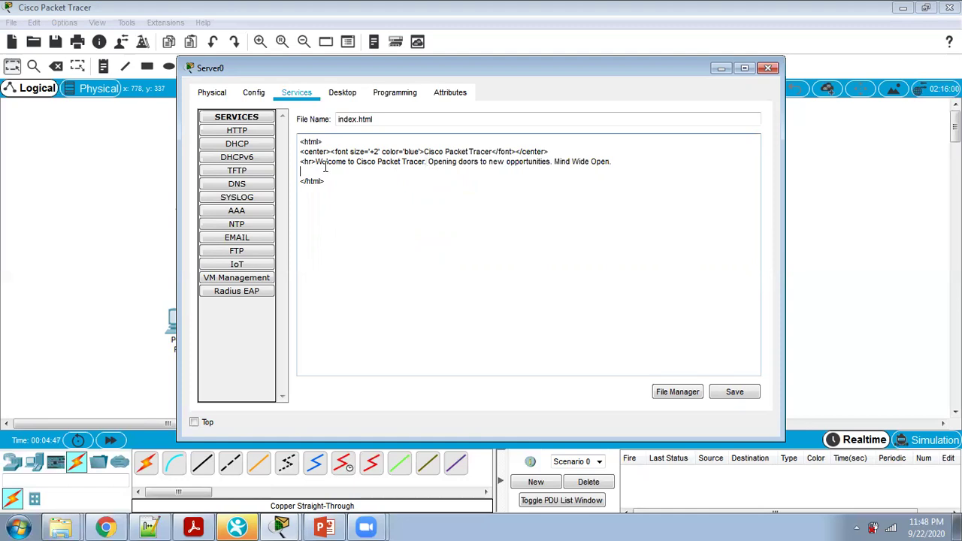
- Replace the page's welcome text with "welcome to simulation of traffic congestion" and save index.html, overwriting the existing file
left_click_drag(316, 167, 625, 162)
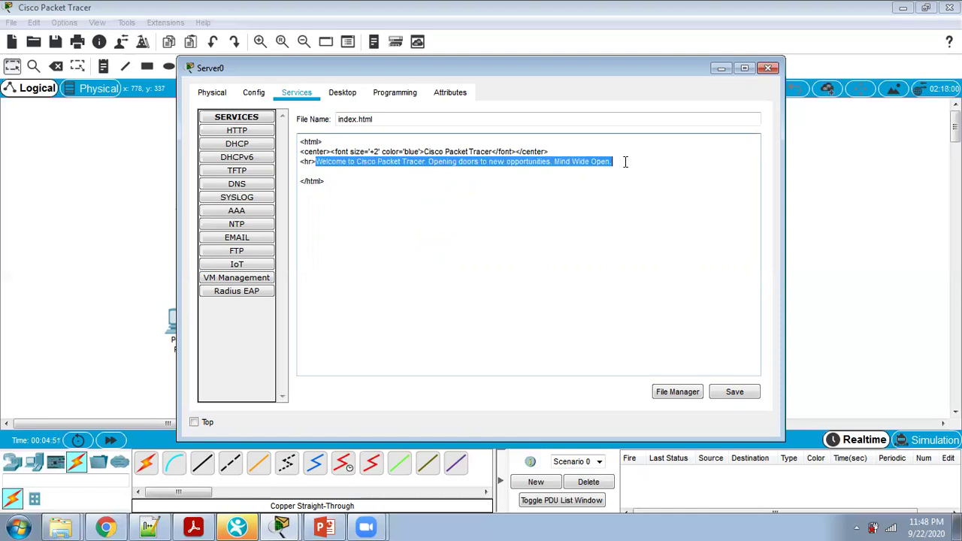
type("we")
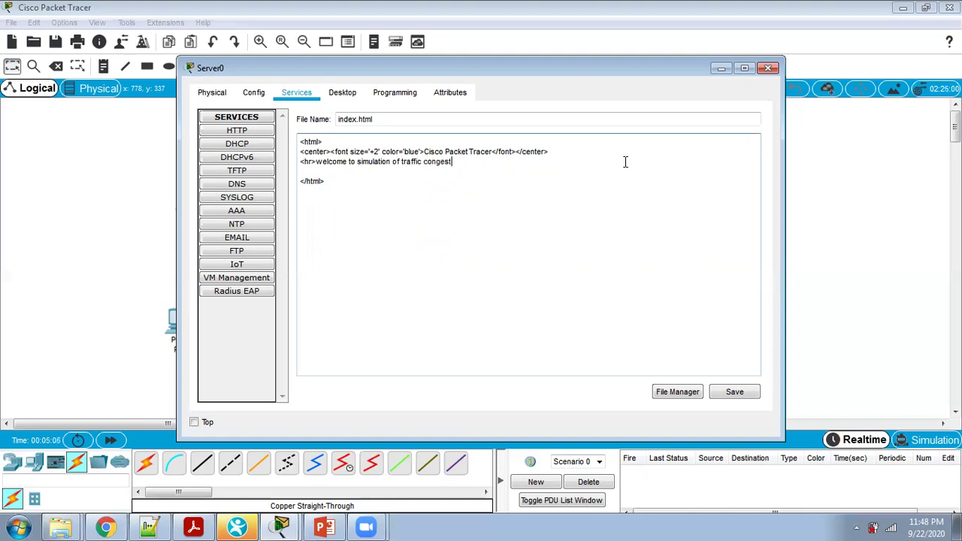
left_click(747, 394)
left_click(508, 275)
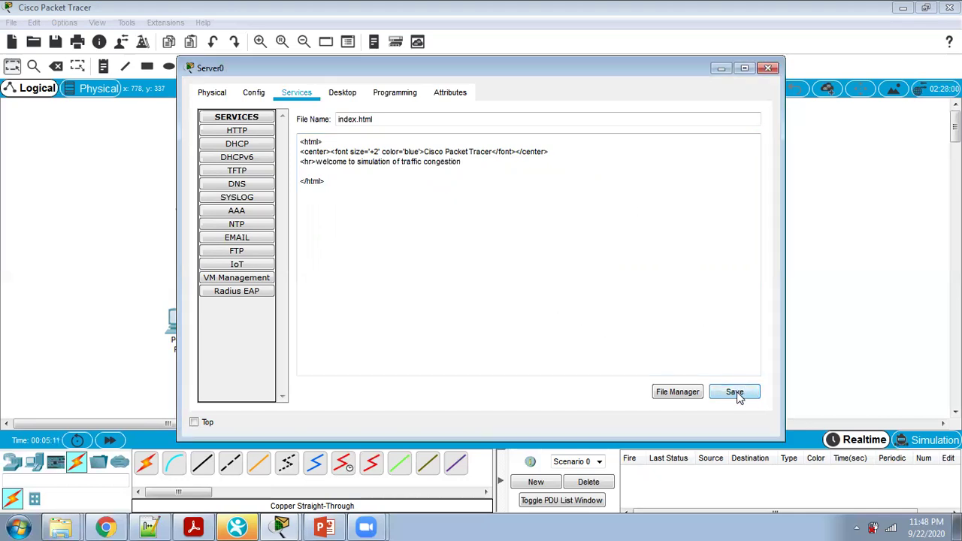
left_click(737, 391)
left_click(508, 274)
- Close and reopen Server0, and check the saved contents of index.html in its HTTP service
left_click(767, 68)
left_click(536, 327)
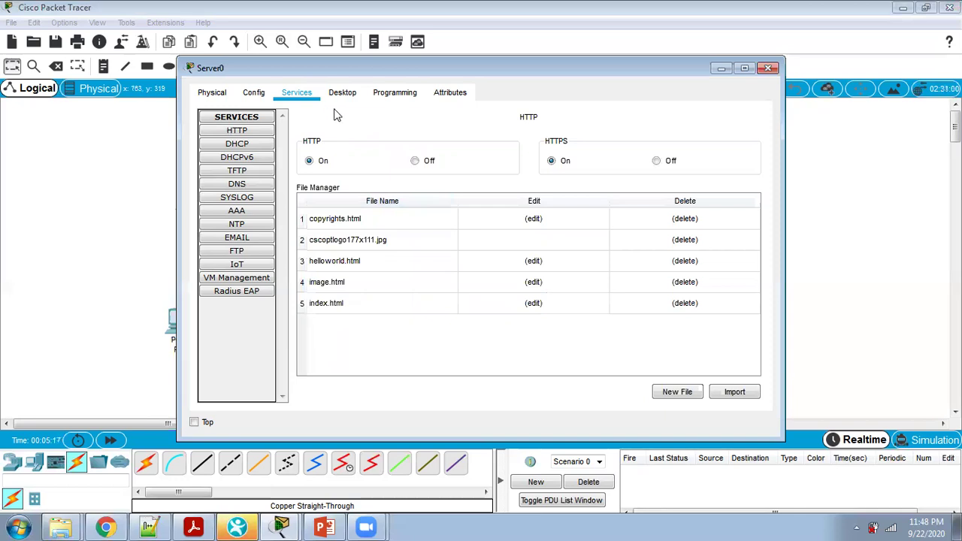
left_click(390, 302)
left_click(508, 302)
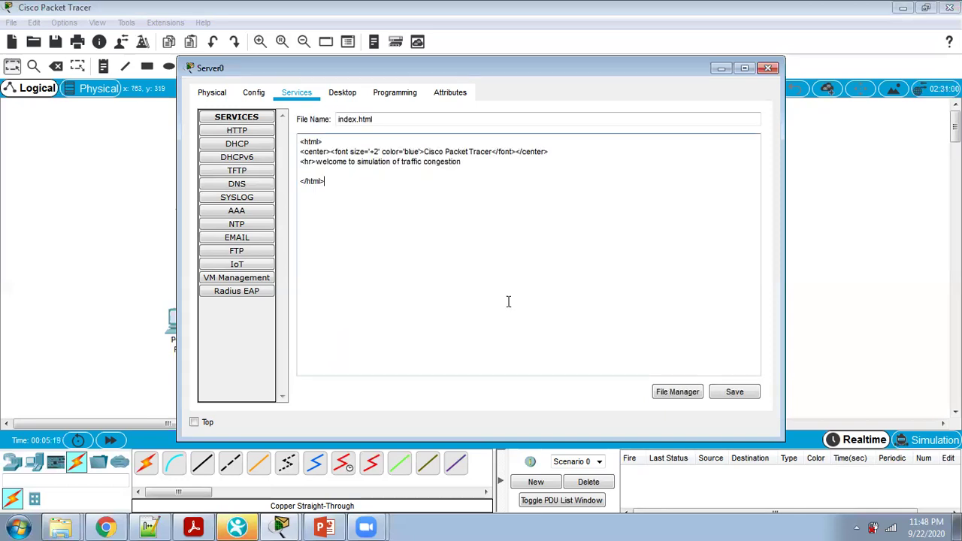
- Close Server0's window and try to load 192.168.2.250 in PC0's web browser
left_click(764, 69)
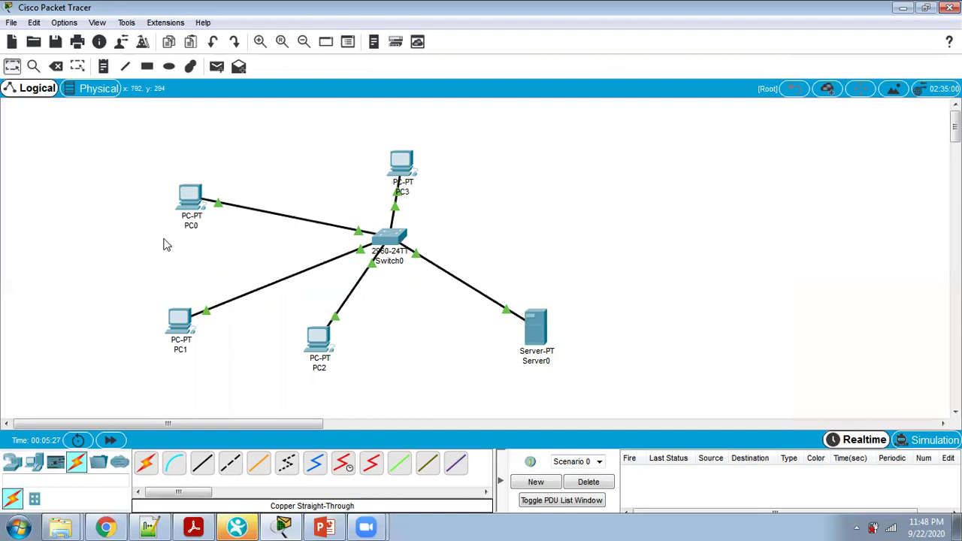
left_click(187, 197)
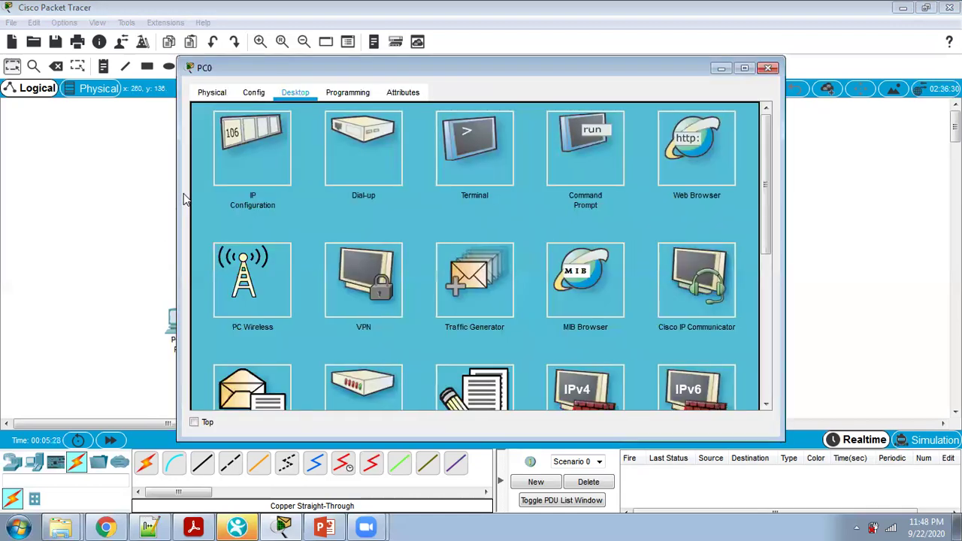
left_click(675, 143)
left_click(411, 135)
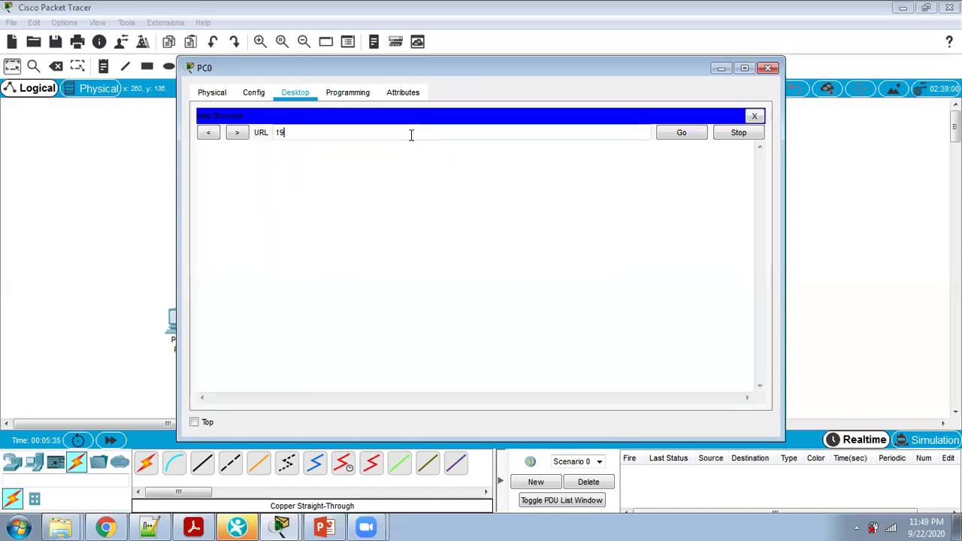
type("192.168.2.250")
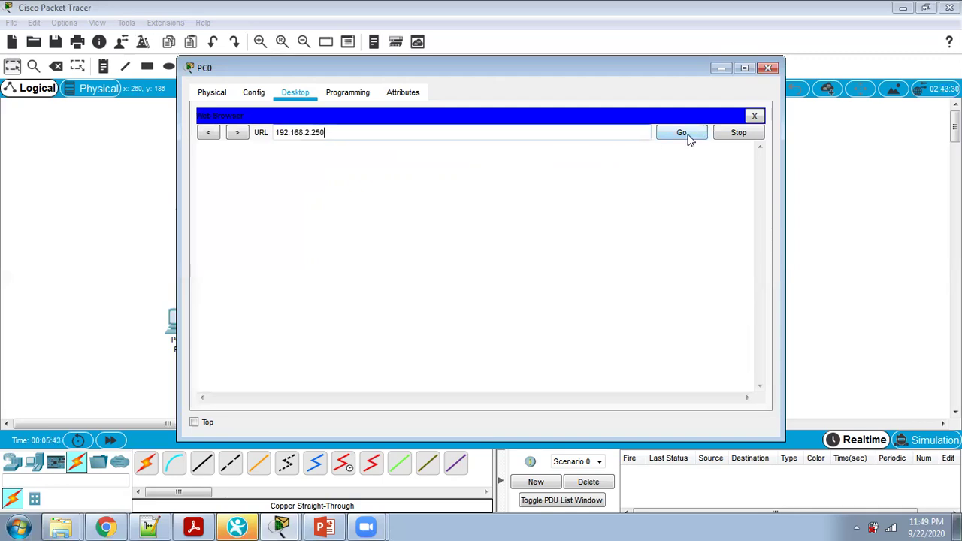
left_click(687, 137)
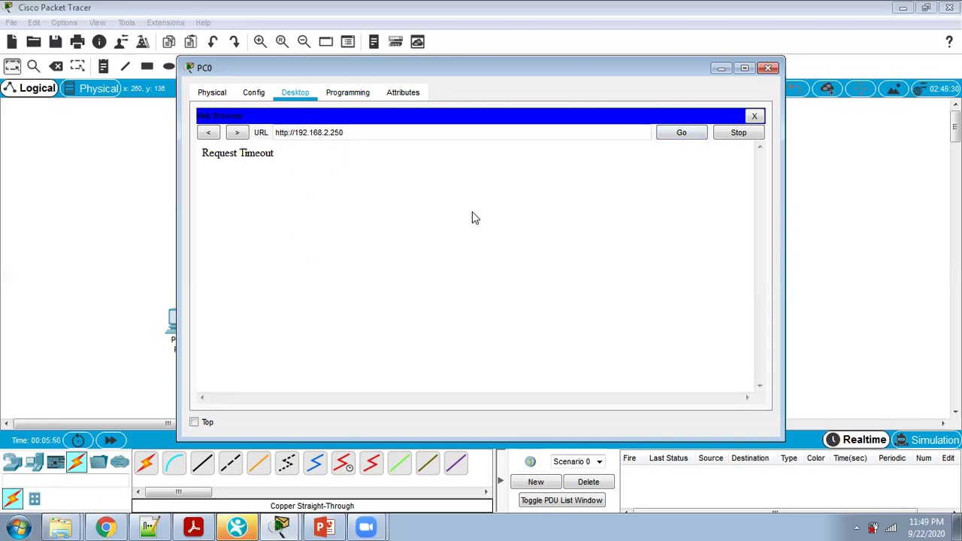
left_click(768, 67)
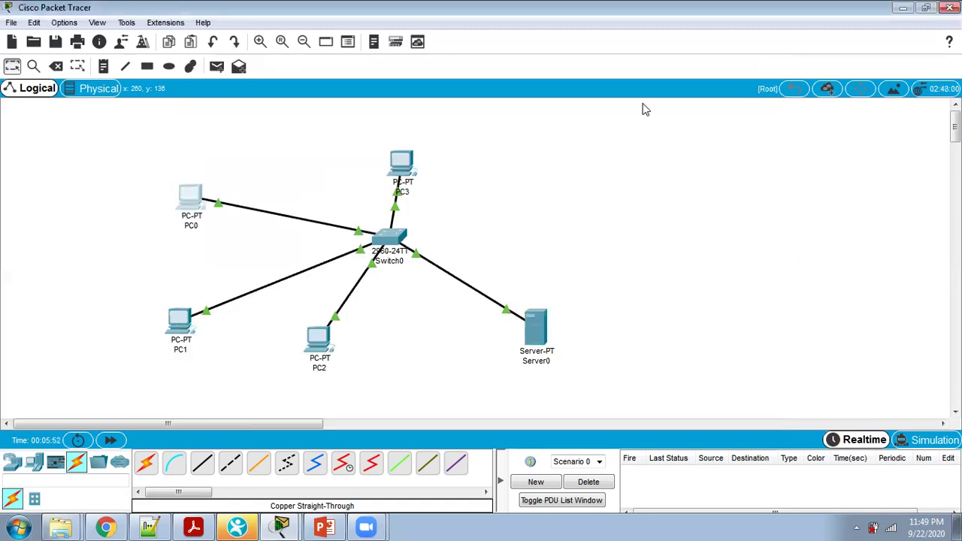
- Load the server's page at 192.168.10.250 in PC0's web browser, check its heading and text, and close PC0's window
left_click(189, 198)
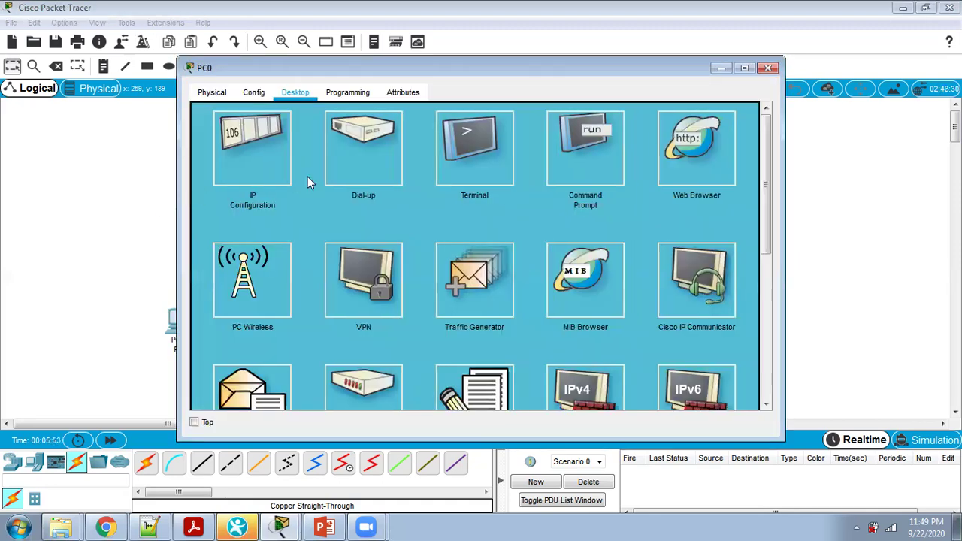
left_click(680, 150)
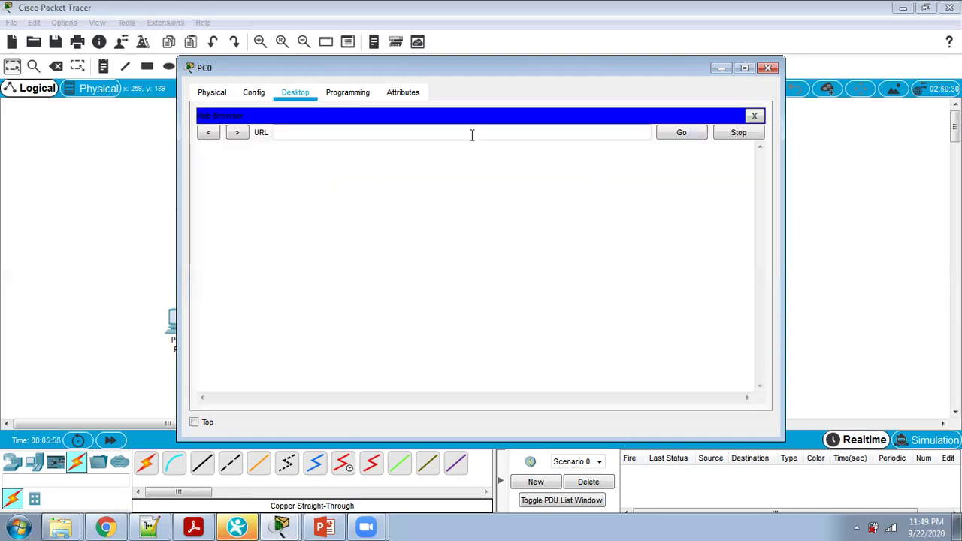
type("192.168.10.2")
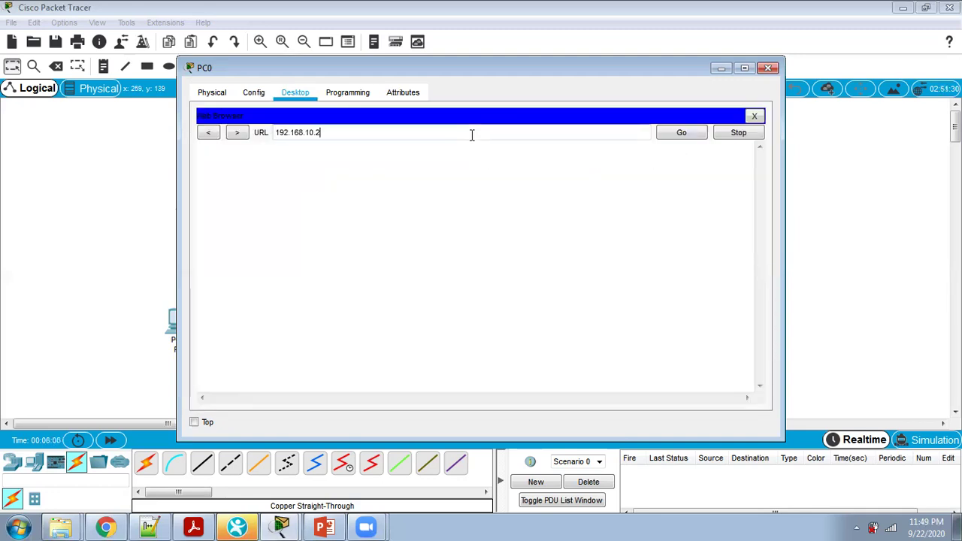
key("BackSpace")
left_click(674, 131)
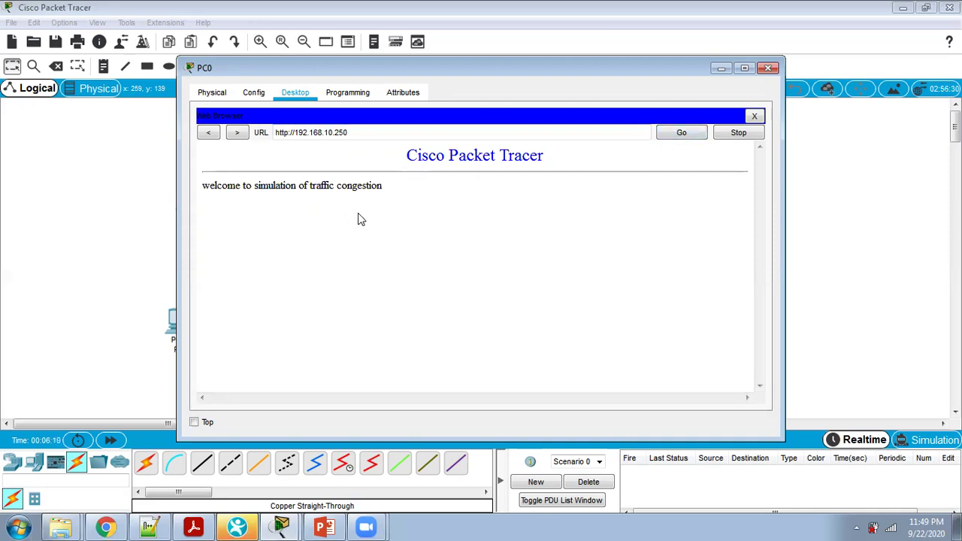
left_click_drag(406, 156, 554, 161)
left_click(538, 188)
left_click(768, 68)
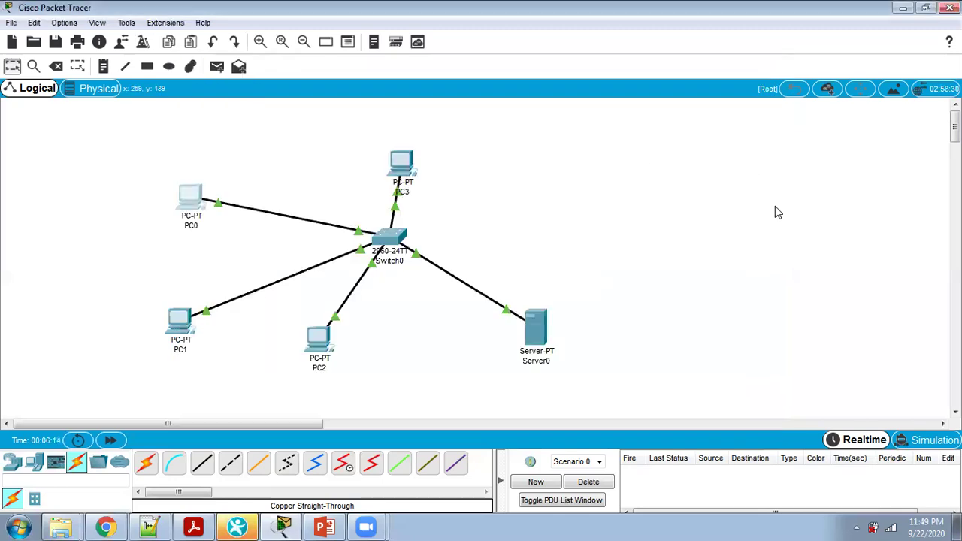
- Replace the heading in Server0's index.html with "Tutorial 7 Cisco packet tracer", save the file over the existing one, and close the server window
left_click(537, 328)
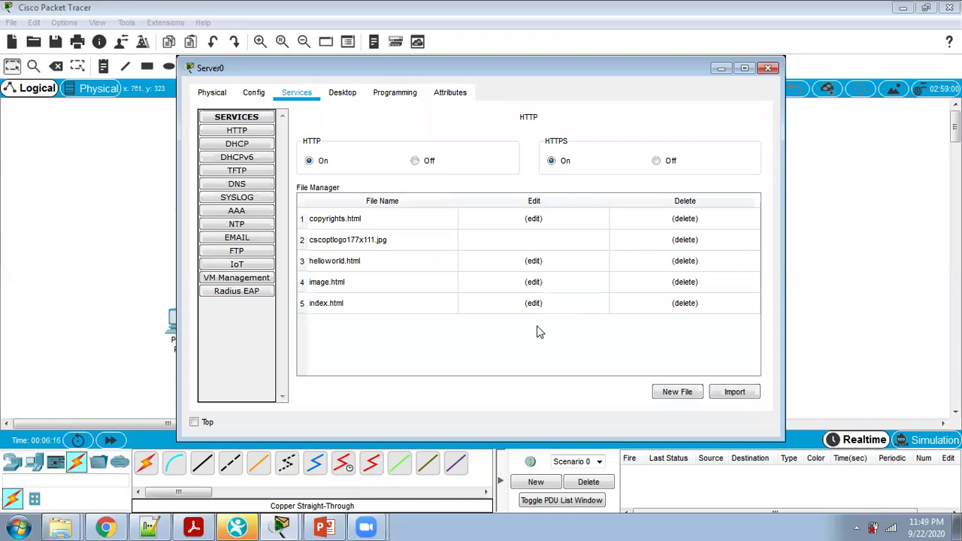
left_click(358, 304)
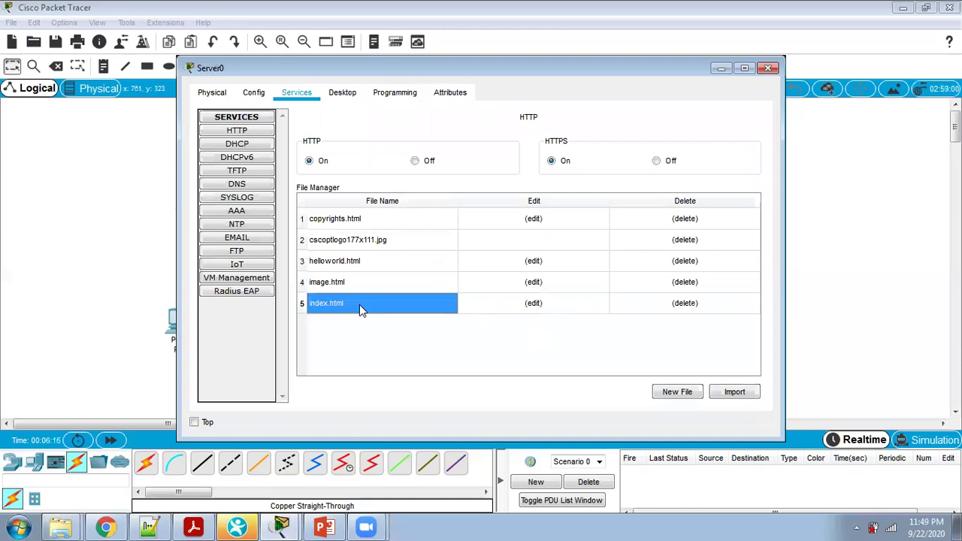
left_click(511, 304)
left_click_drag(426, 147, 492, 147)
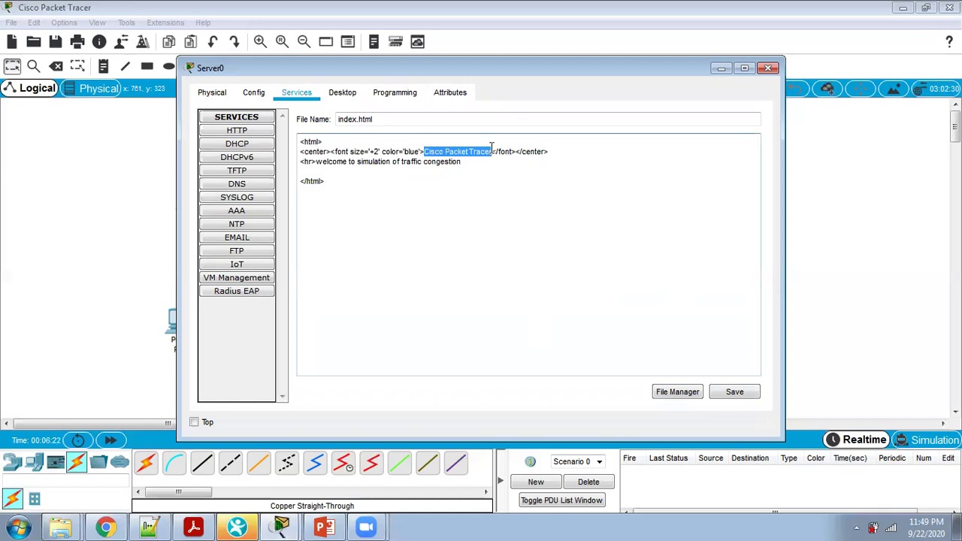
type("E")
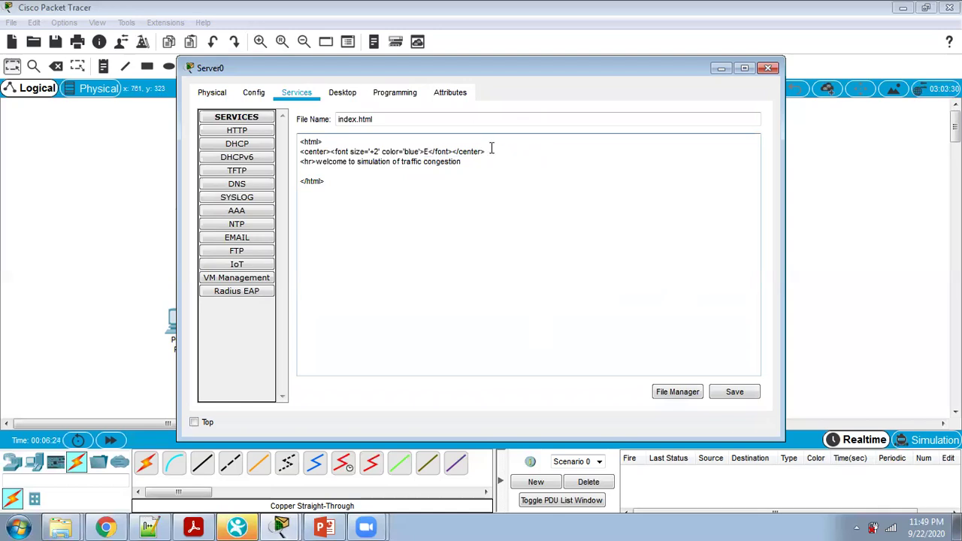
key("BackSpace")
type("Tutorial 7 Cisco packet tracer")
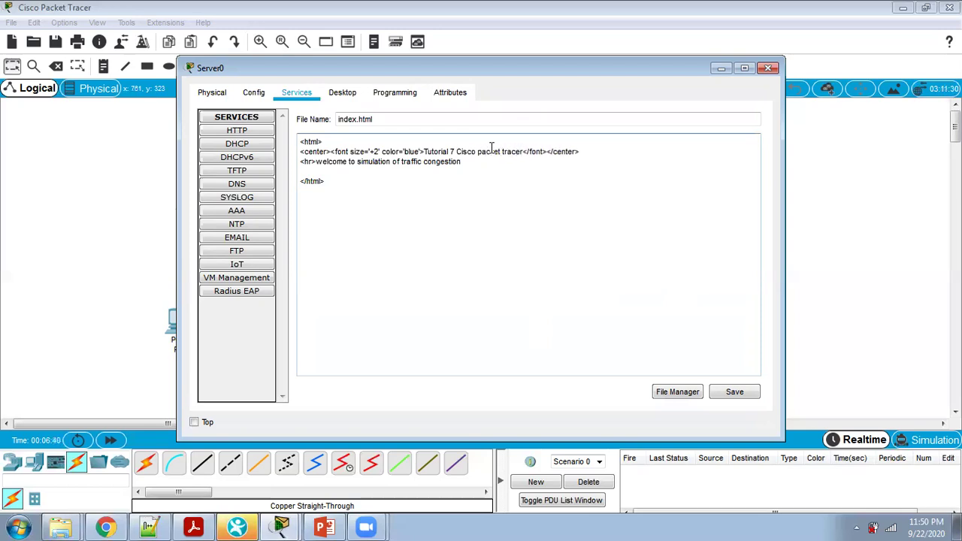
left_click(734, 394)
left_click(508, 274)
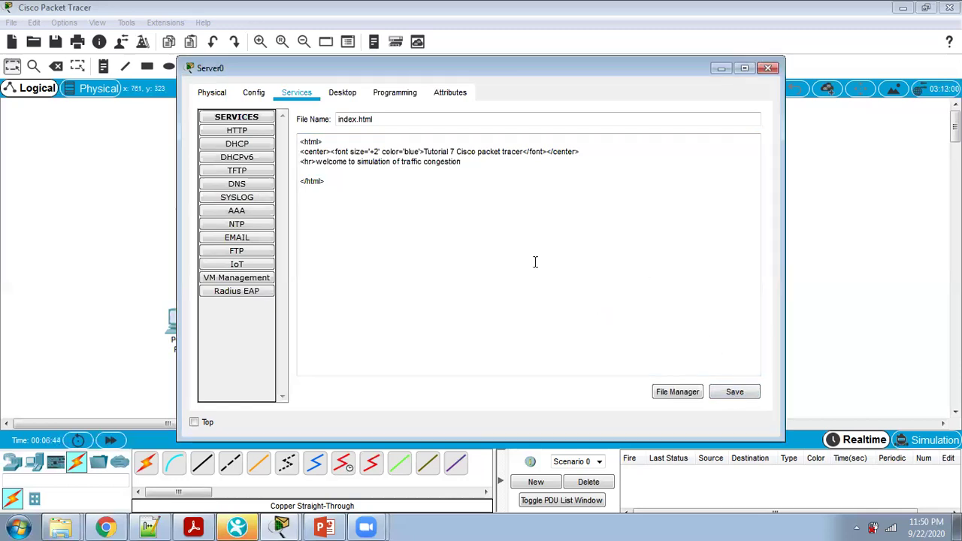
left_click(768, 69)
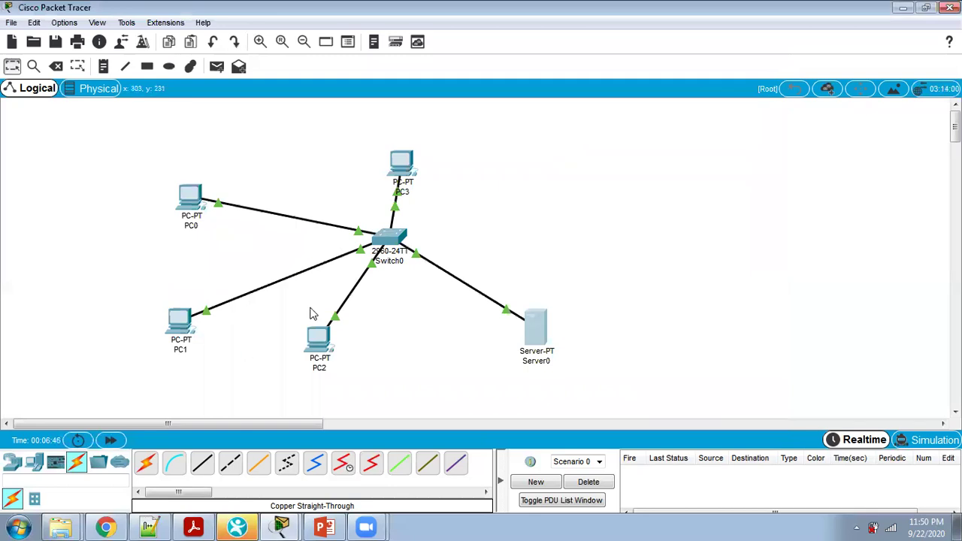
- Load 192.168.10.250 in PC2's web browser to check the edited page, and close PC2's window
left_click(319, 340)
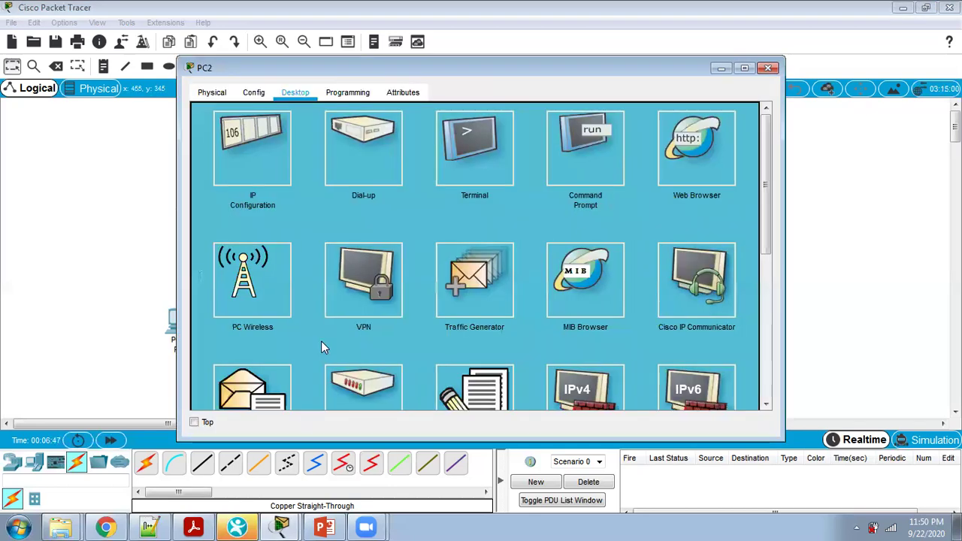
left_click(698, 154)
left_click(425, 132)
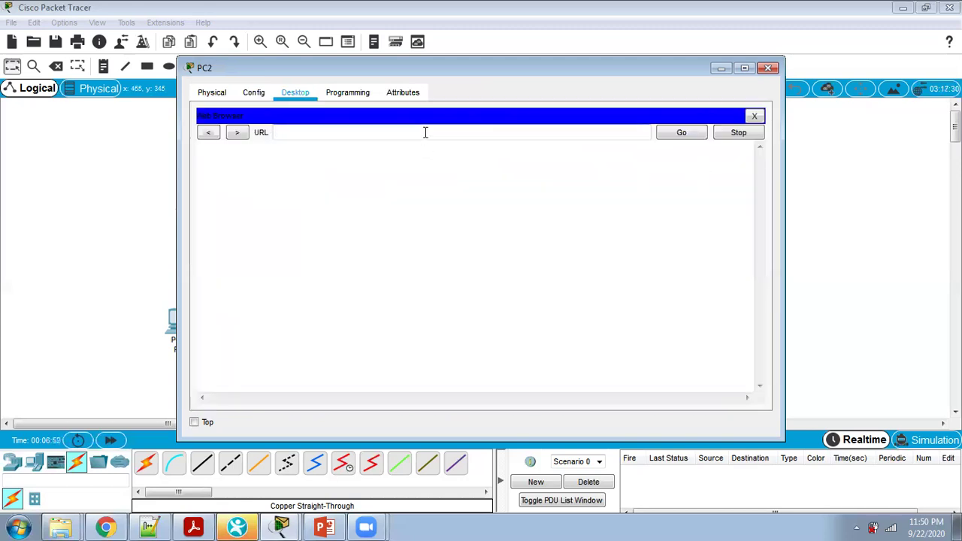
type("192.168.10.2")
left_click(685, 133)
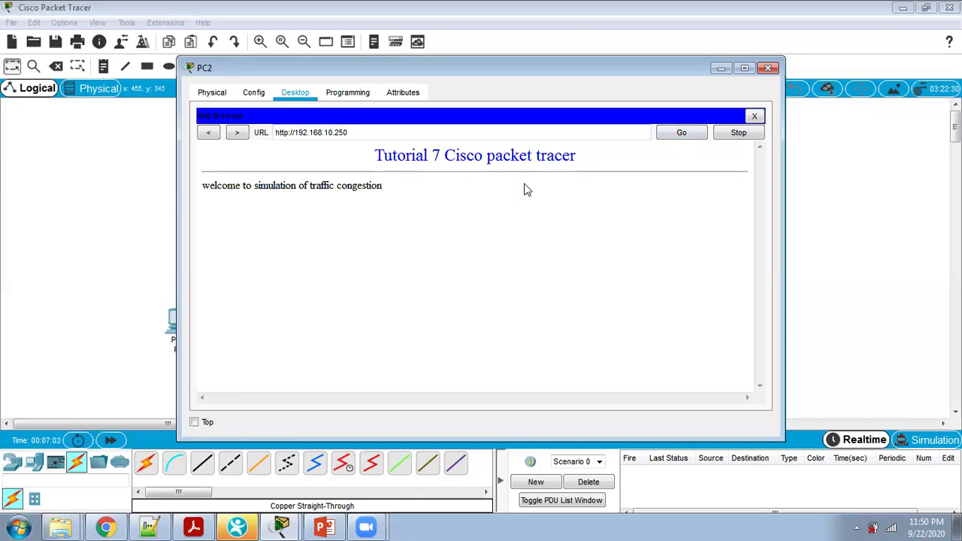
left_click(766, 67)
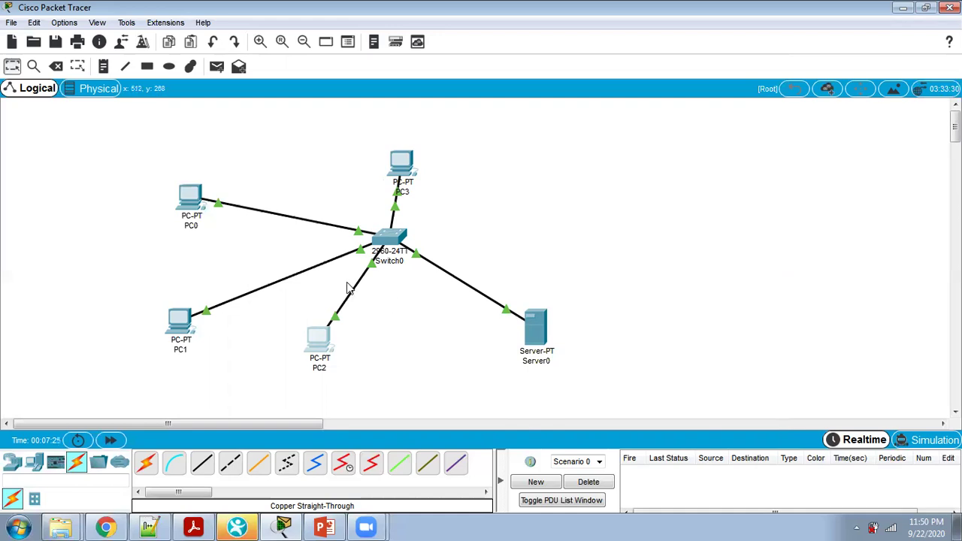
- In PC0's Traffic Generator, select HTTP as the application and set the destination IP address to 192.168.10.250
left_click(186, 198)
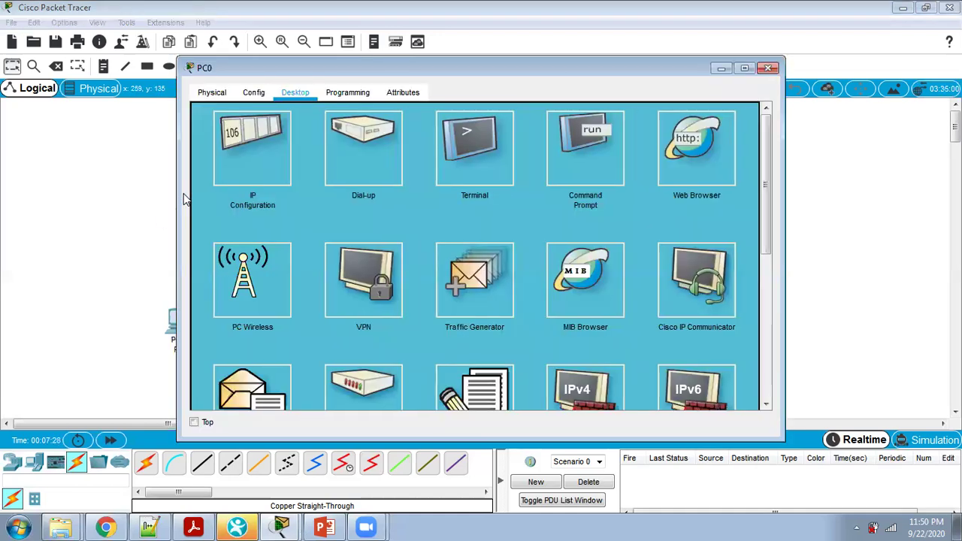
left_click(482, 277)
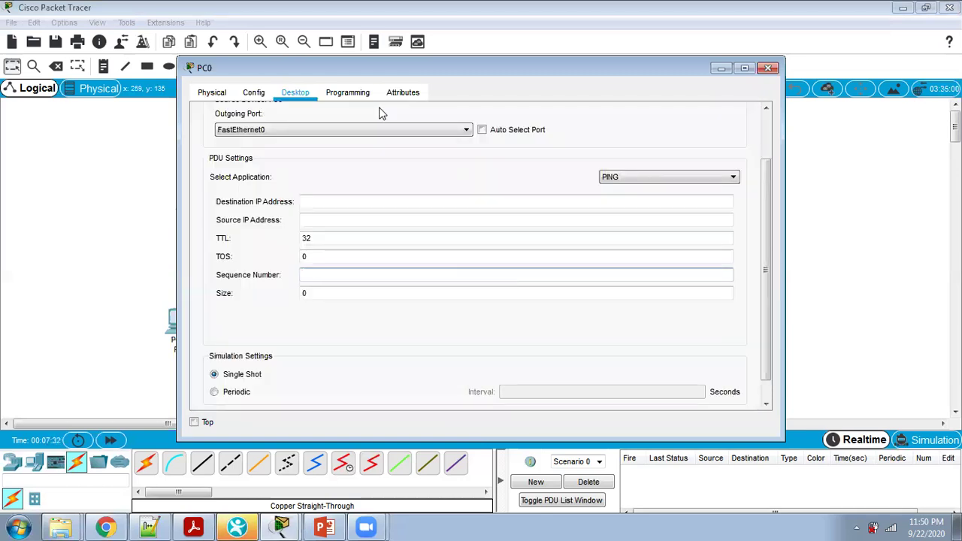
left_click(691, 177)
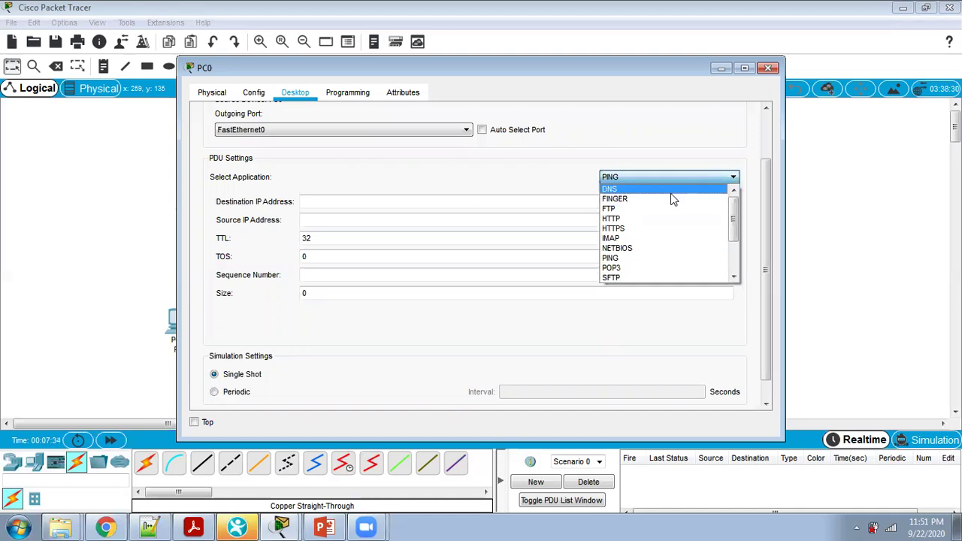
left_click(636, 217)
left_click(353, 204)
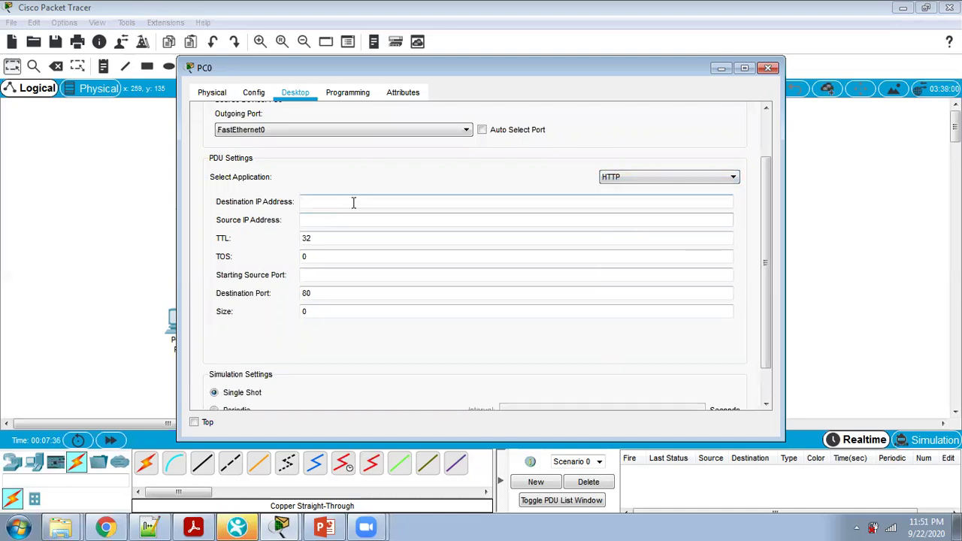
type("192.168.10.2")
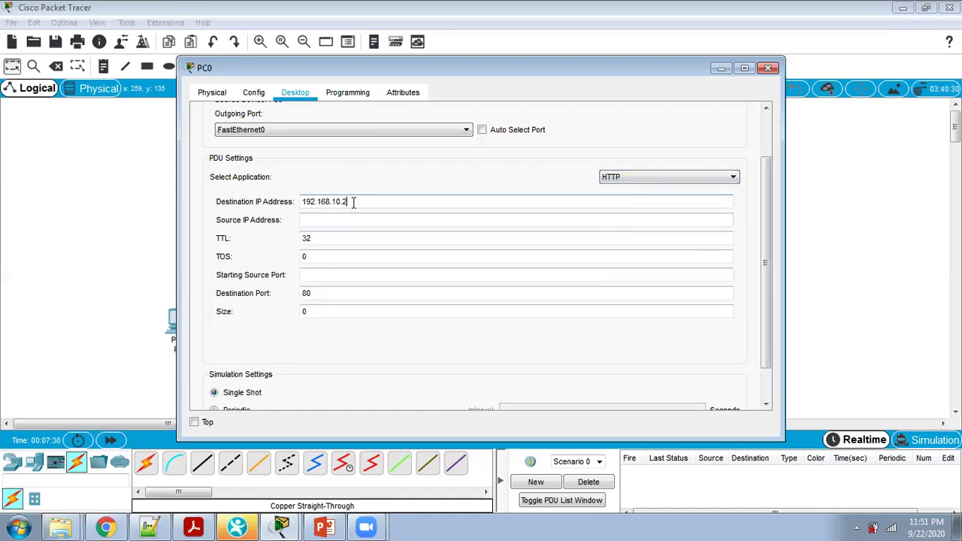
type("50")
- Set the PDU's source IP address to 192.168.10.1, starting source port to 1050 and size to 64
left_click(355, 217)
type("192.168.10.2")
key("BackSpace")
type("1")
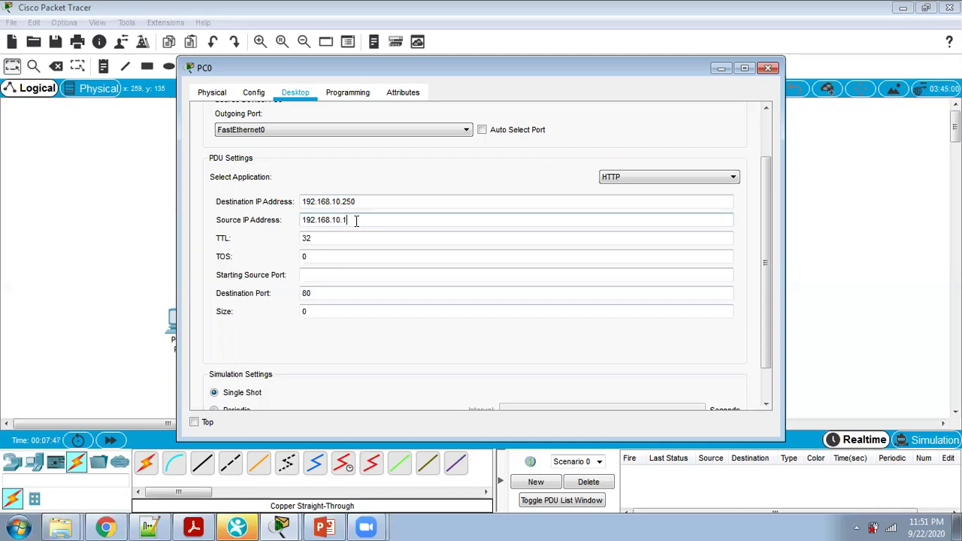
left_click(327, 275)
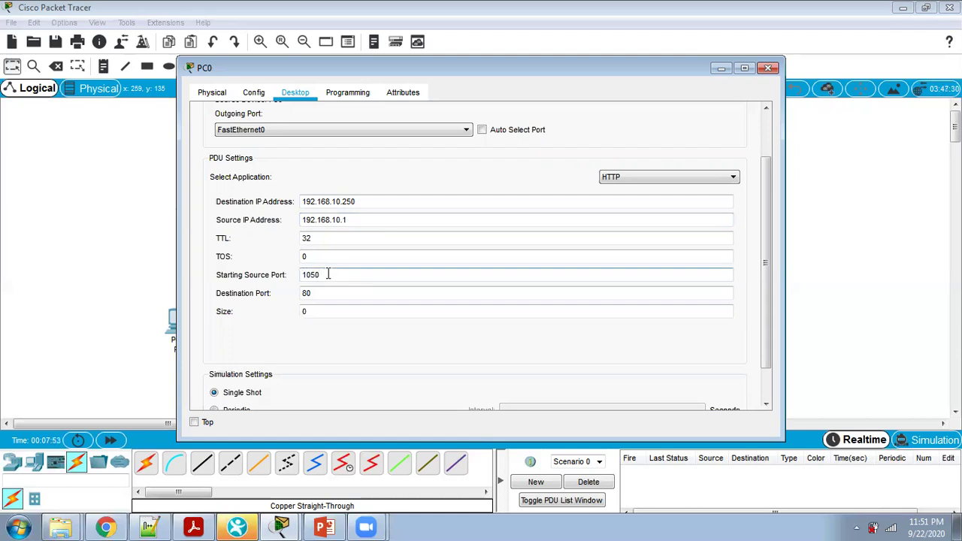
double_click(305, 311)
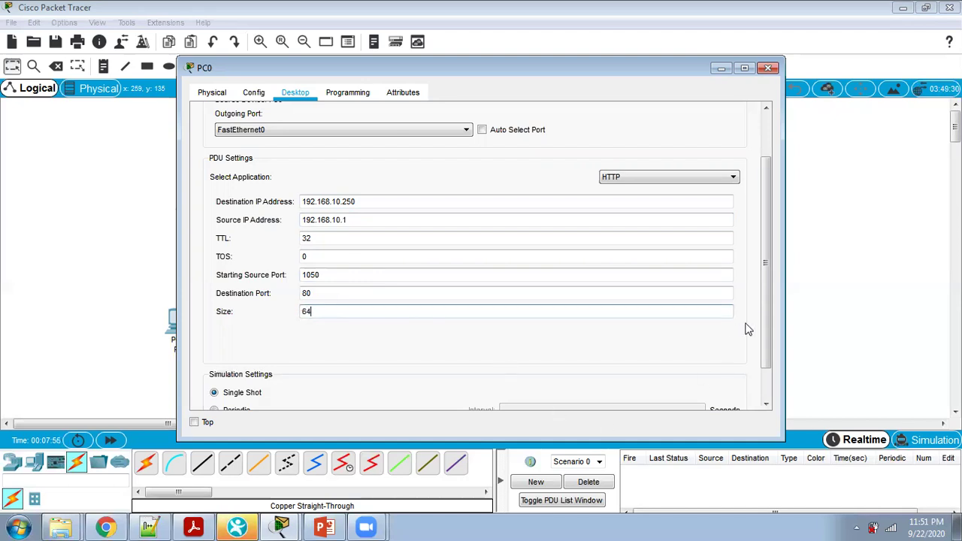
- Make the HTTP traffic periodic with a 2-second interval, start sending it, and close PC0's window
left_click_drag(764, 320, 756, 377)
left_click(237, 371)
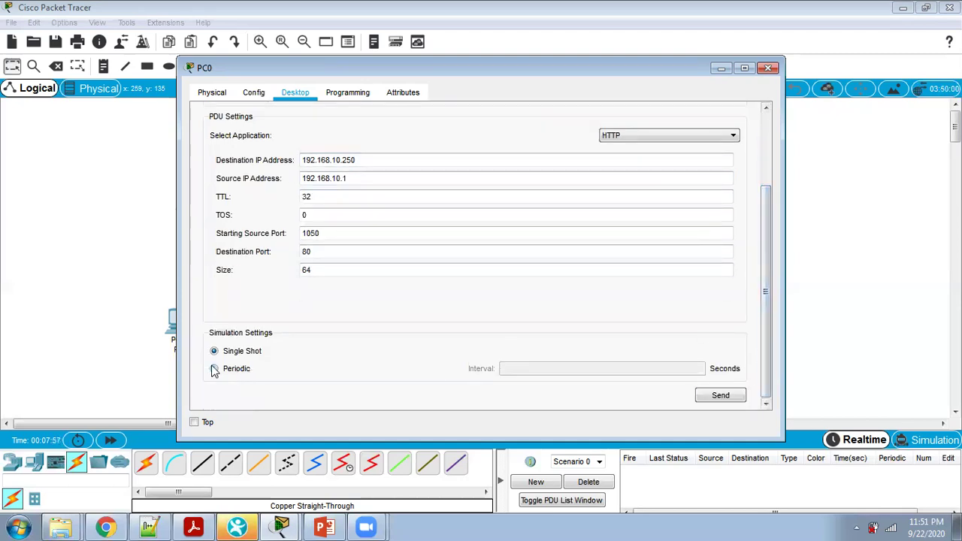
type("2")
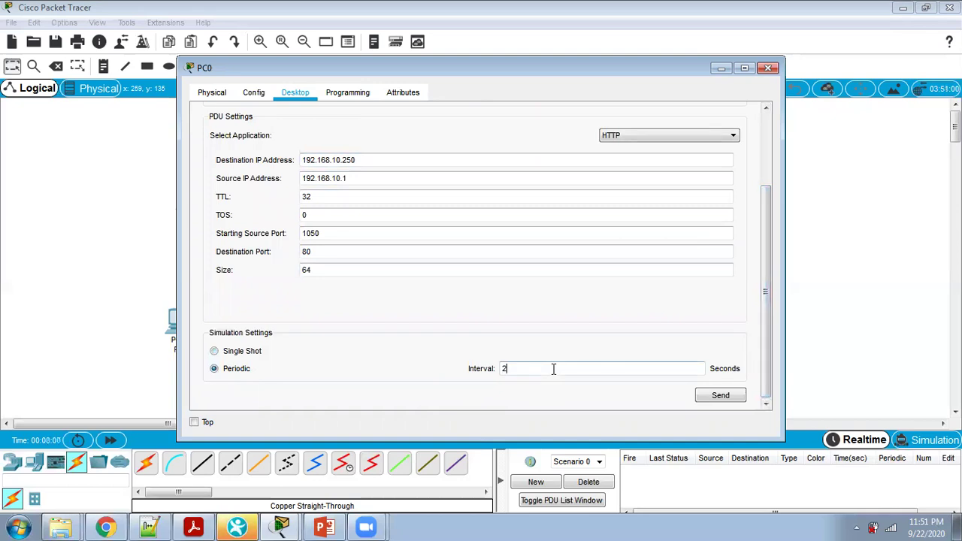
left_click(715, 397)
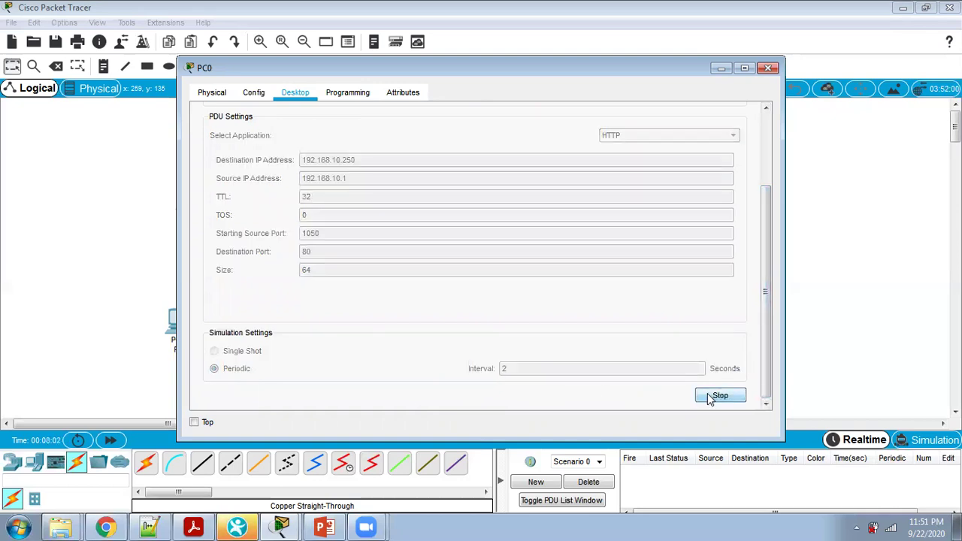
left_click(768, 68)
- Place notes with the IP addresses 192.168.10.1, 192.168.10.2 and 192.168.10.3 beside PC0, PC1 and PC2 respectively
left_click(104, 66)
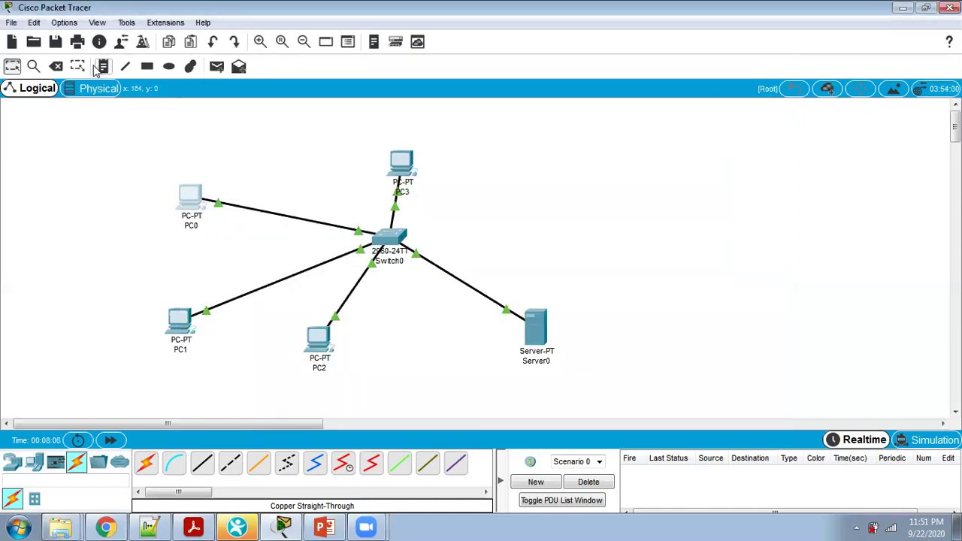
left_click(122, 188)
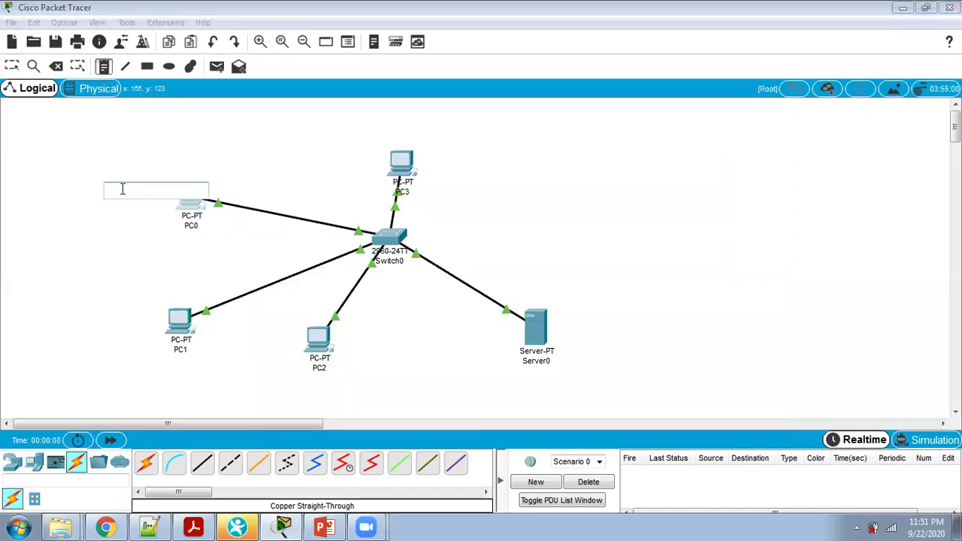
type("192.")
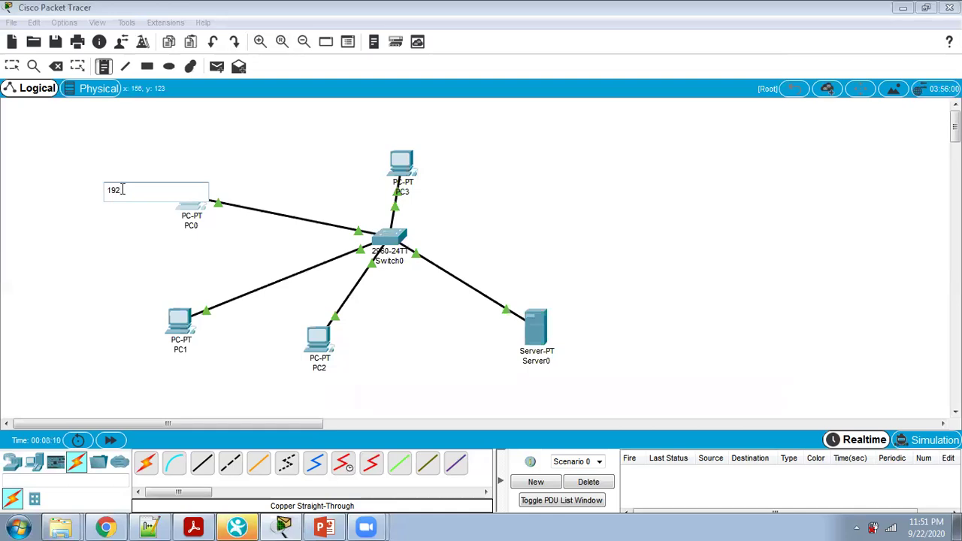
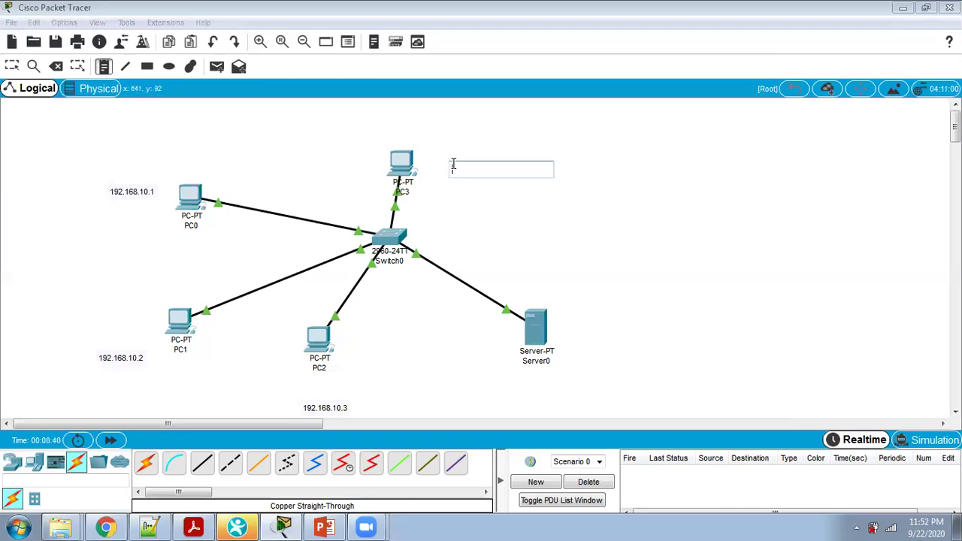
- Label PC3 with the note 192.168.10.4 and Server0 with the note 192.168.10.250
type("192")
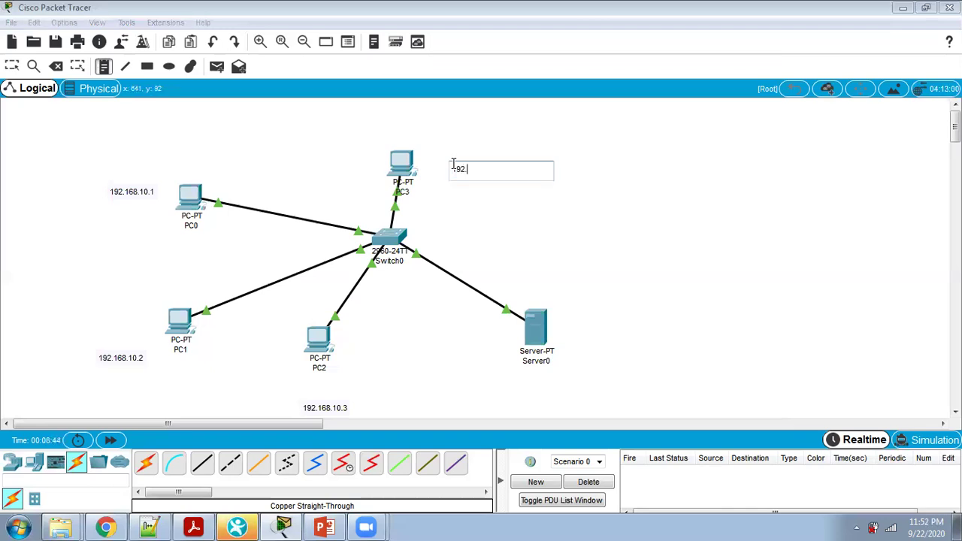
type(".168.10.4")
left_click(454, 167)
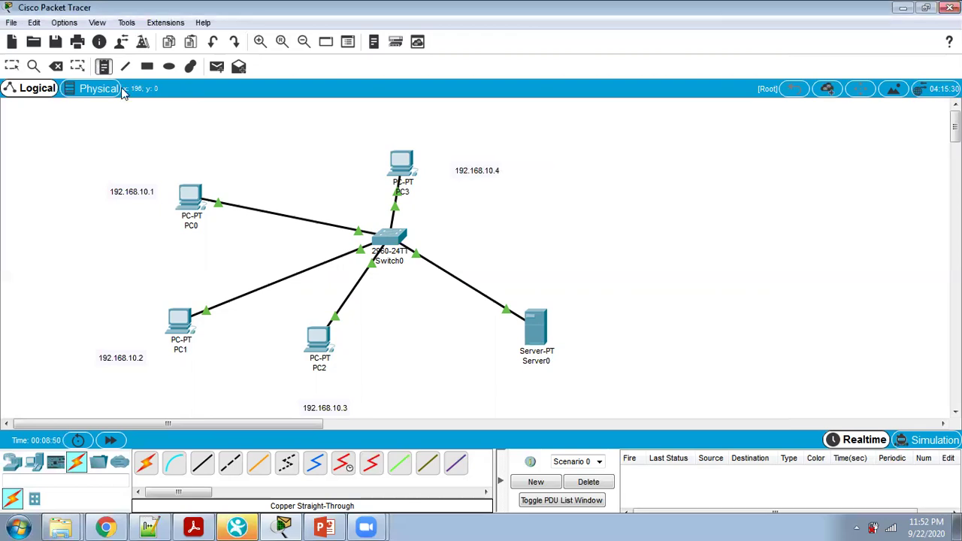
left_click(602, 362)
type("192.168.10.250")
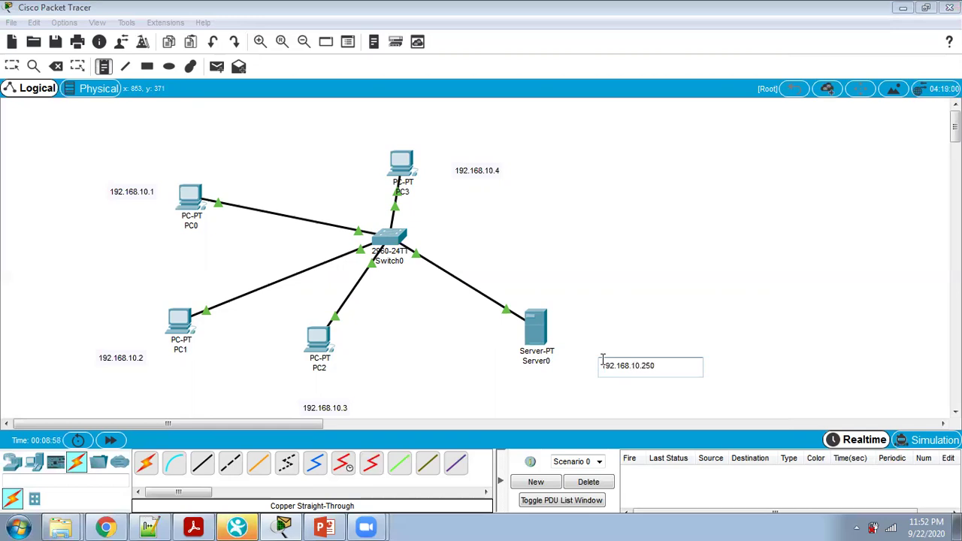
left_click(644, 316)
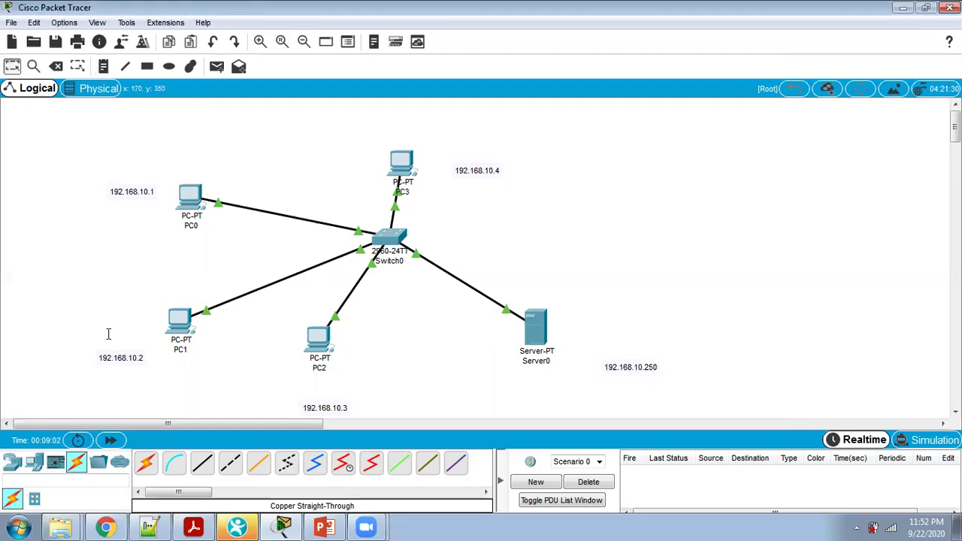
- In PC1's Traffic Generator, select HTTP as the application and set the destination IP address to 192.168.10.250
left_click(181, 319)
left_click(482, 279)
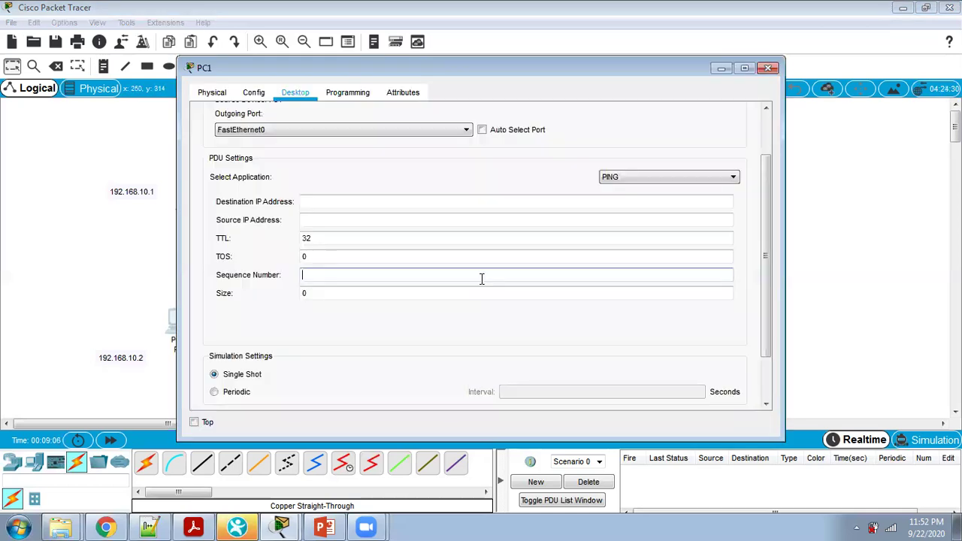
left_click(653, 181)
left_click(639, 220)
left_click(363, 200)
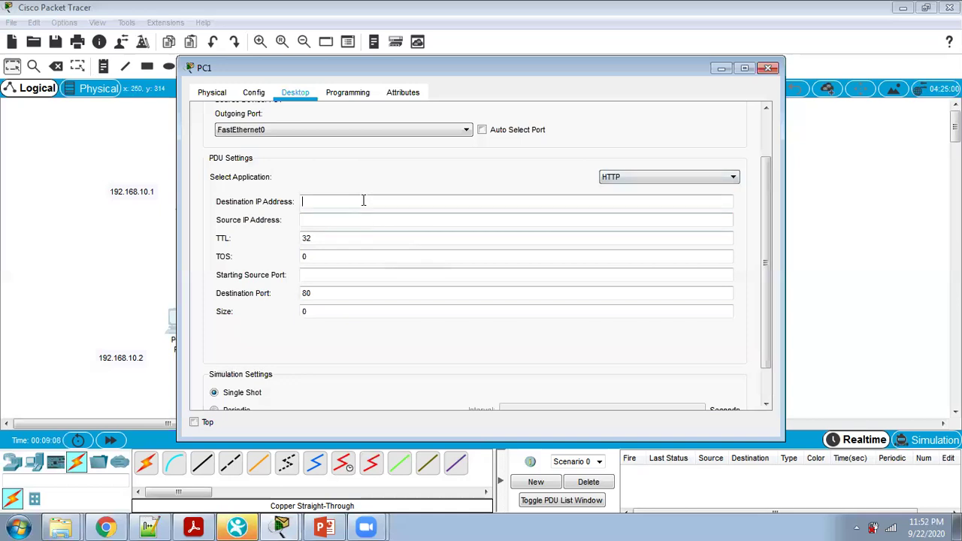
type("192.168.10.250")
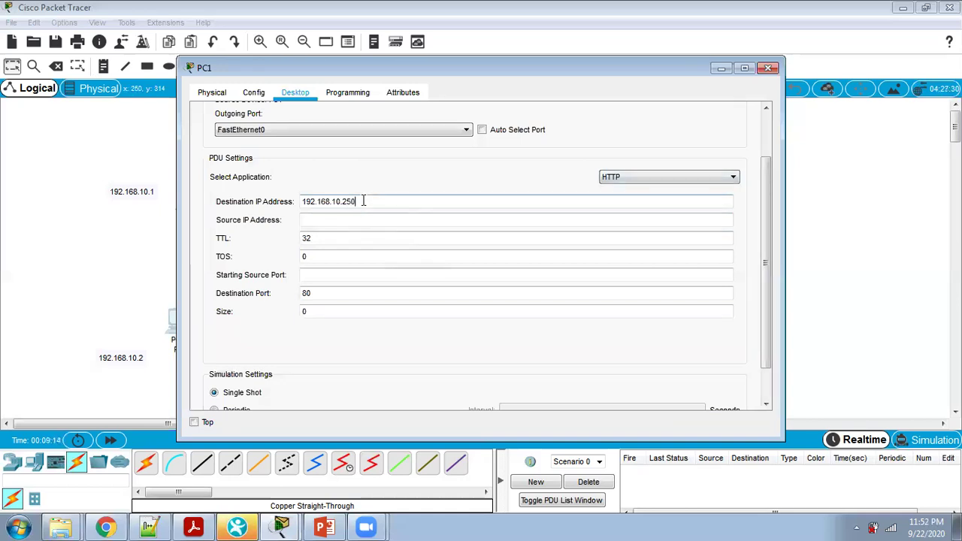
- Set PC1's PDU source IP address to 192.168.10.2, starting source port to 1050 and size to 64
left_click(332, 216)
type("192.168.10.2")
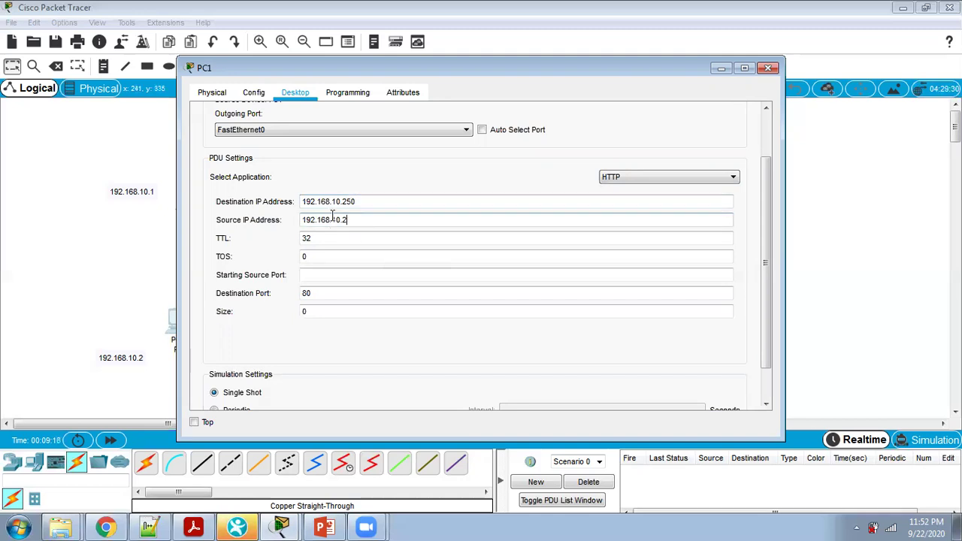
left_click(401, 276)
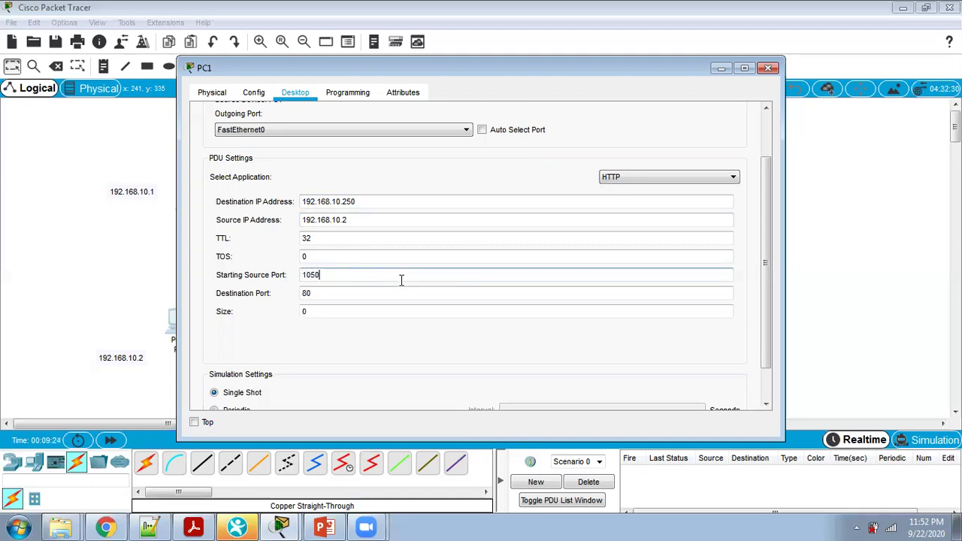
scroll(402, 279, "down", 2)
left_click(303, 272)
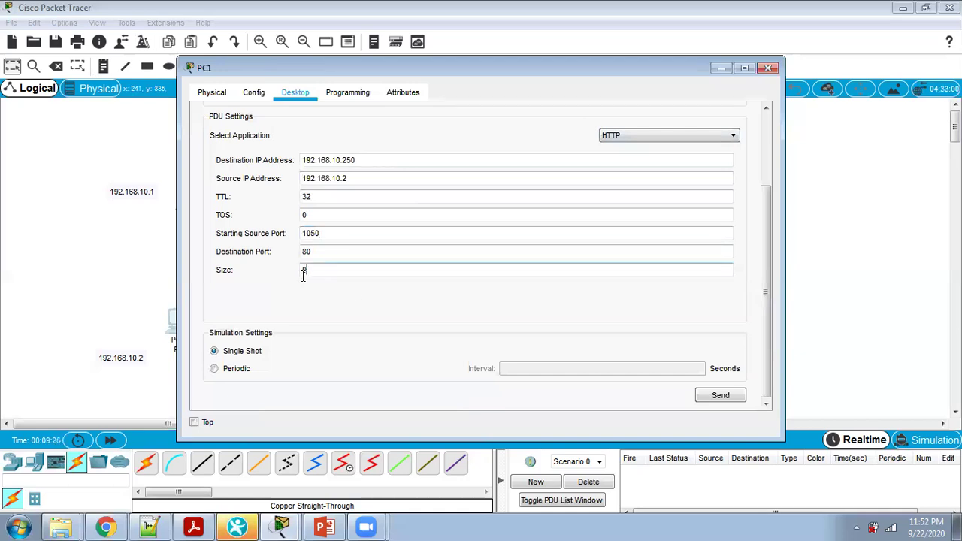
type("64")
- Make PC1's HTTP traffic periodic with a 2-second interval, start sending it, and close PC1's window
left_click(214, 368)
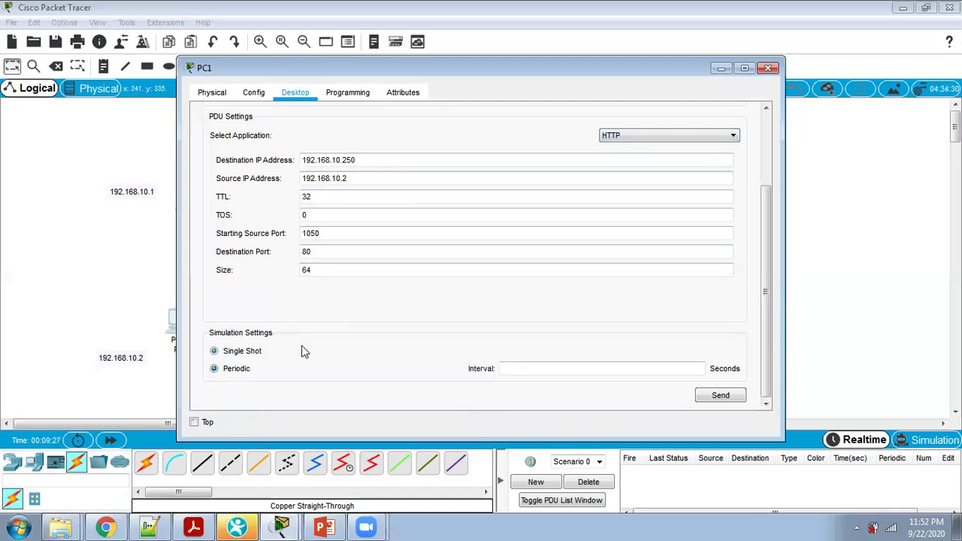
left_click(511, 368)
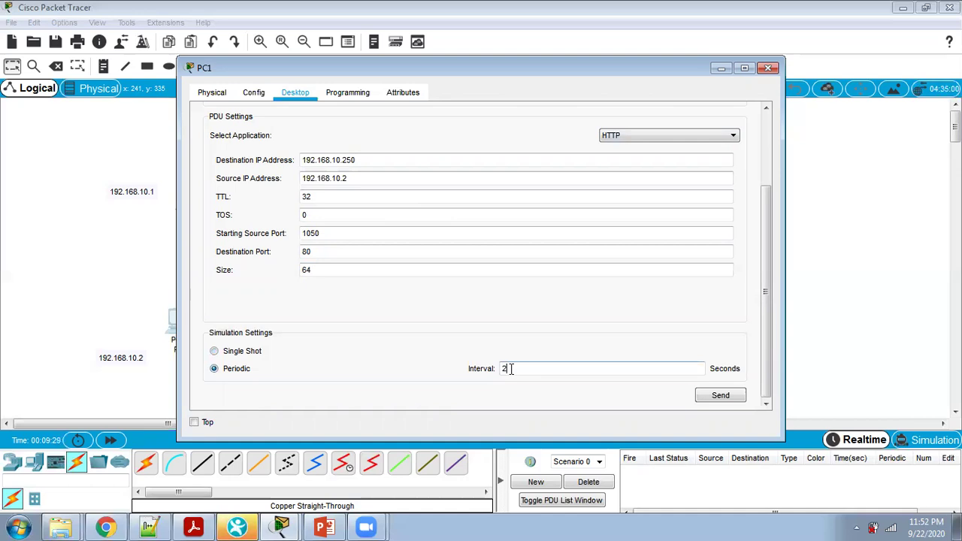
type("2")
left_click(720, 395)
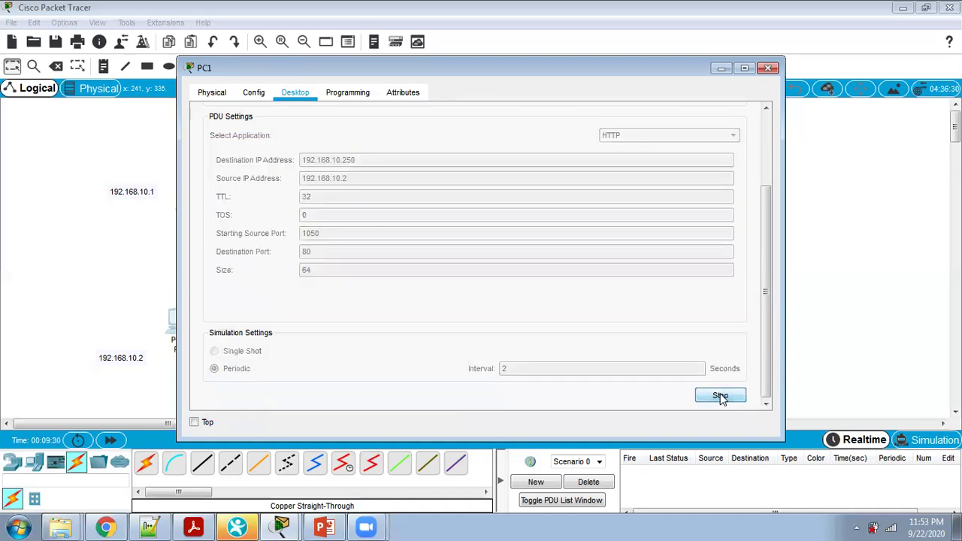
left_click(768, 67)
- In PC2's Traffic Generator, select HTTP as the application and set the destination IP address to 192.168.10.250
left_click(322, 339)
double_click(500, 292)
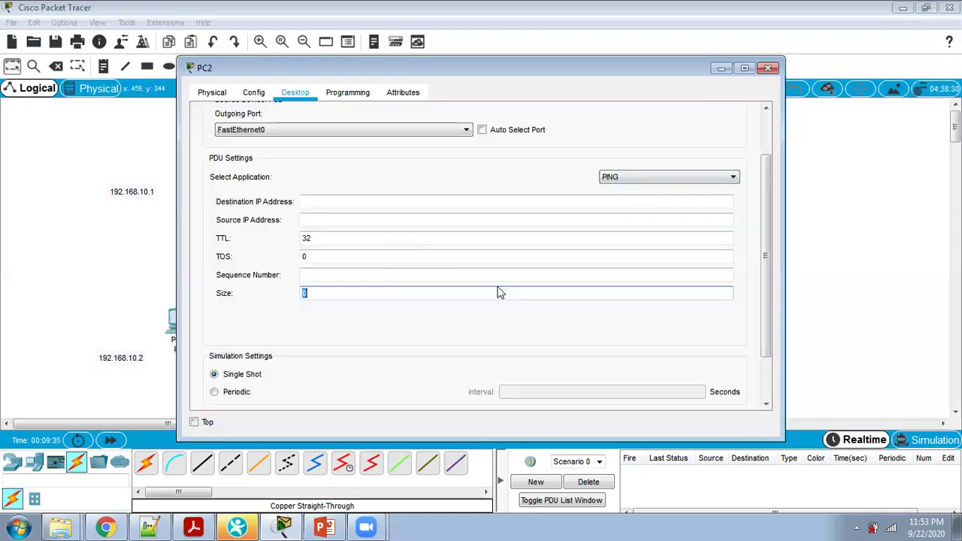
left_click(635, 178)
left_click(635, 218)
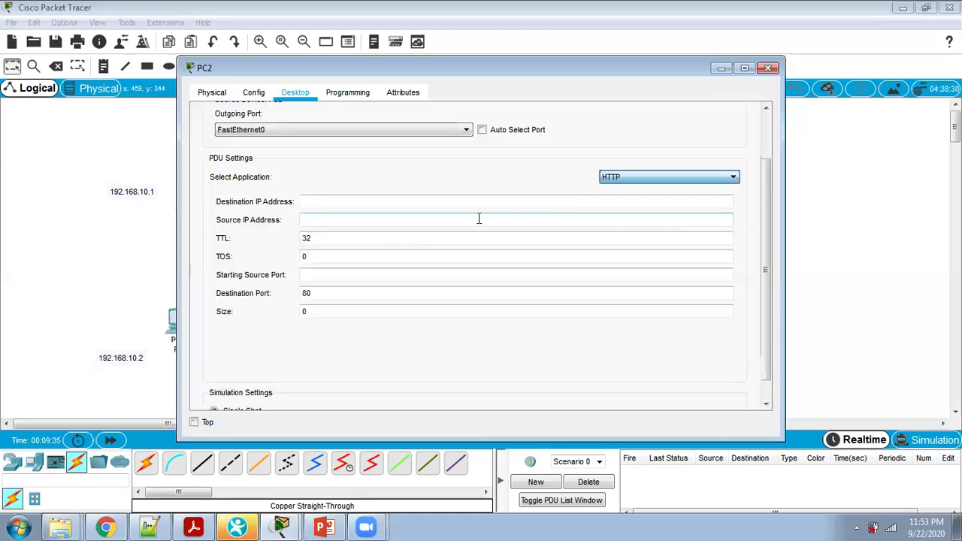
left_click(378, 204)
type("192.168.10.2")
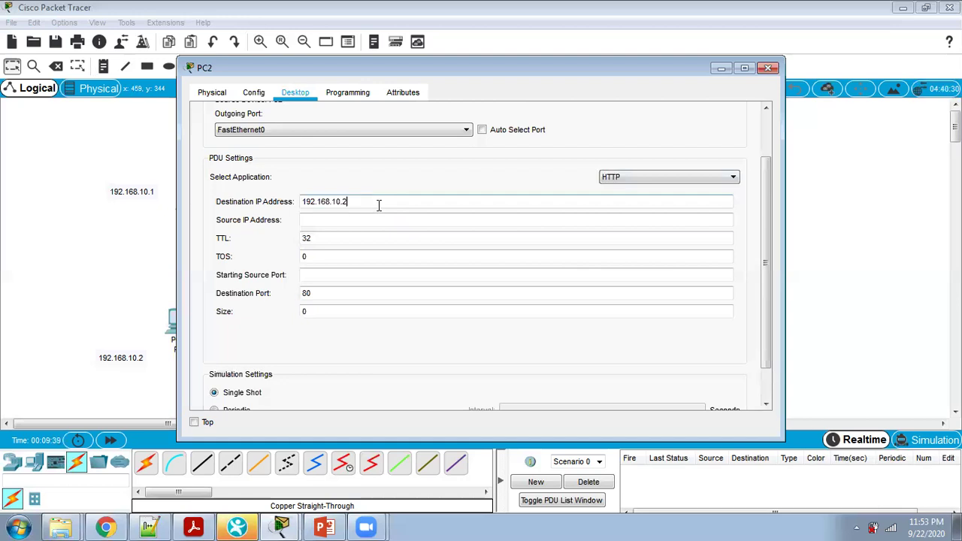
type("50")
- Set PC2's PDU source IP address to 192.168.10.3 and starting source port to 1050
left_click(379, 221)
type("192.168.10.2")
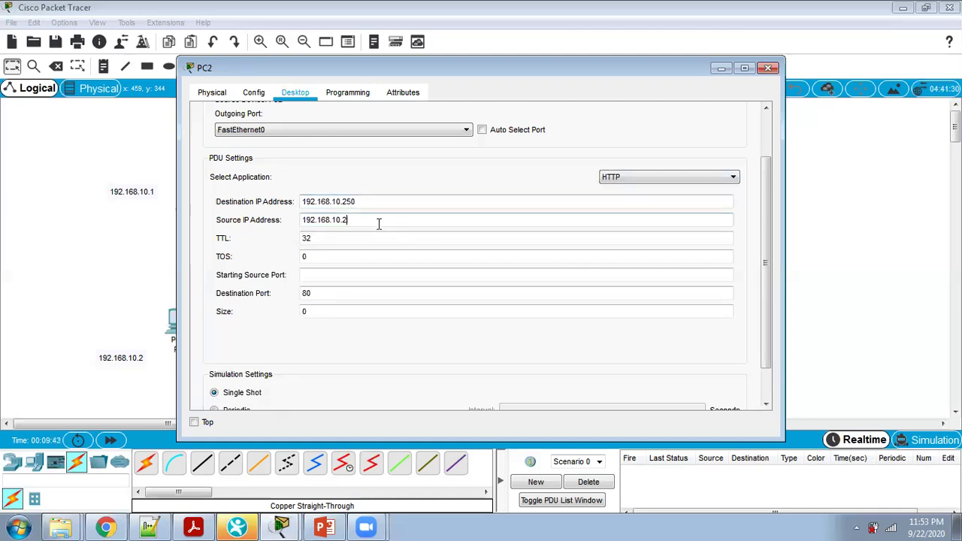
key("BackSpace")
left_click(362, 275)
type("1050")
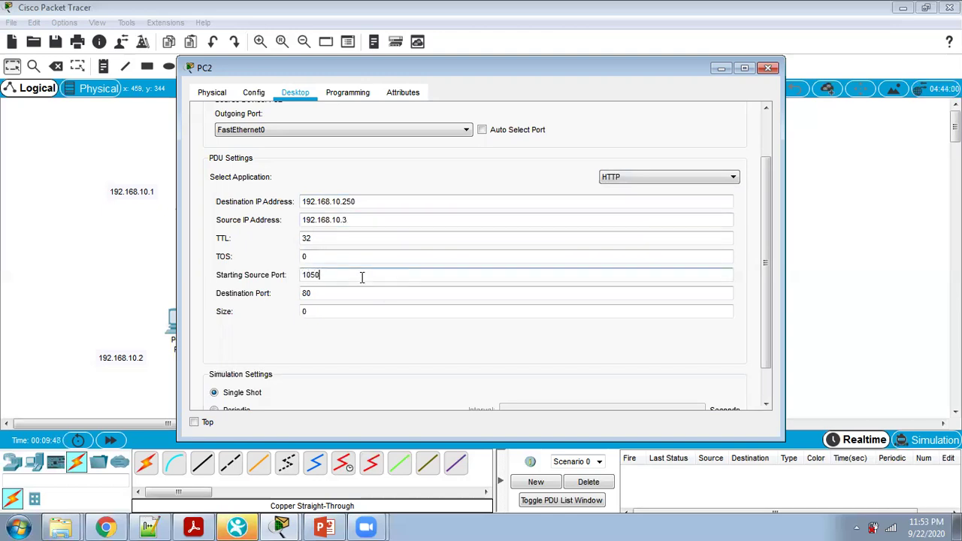
- Make PC2's HTTP traffic periodic with a 2-second interval, start sending it, and close PC2's window
scroll(362, 276, "down", 1)
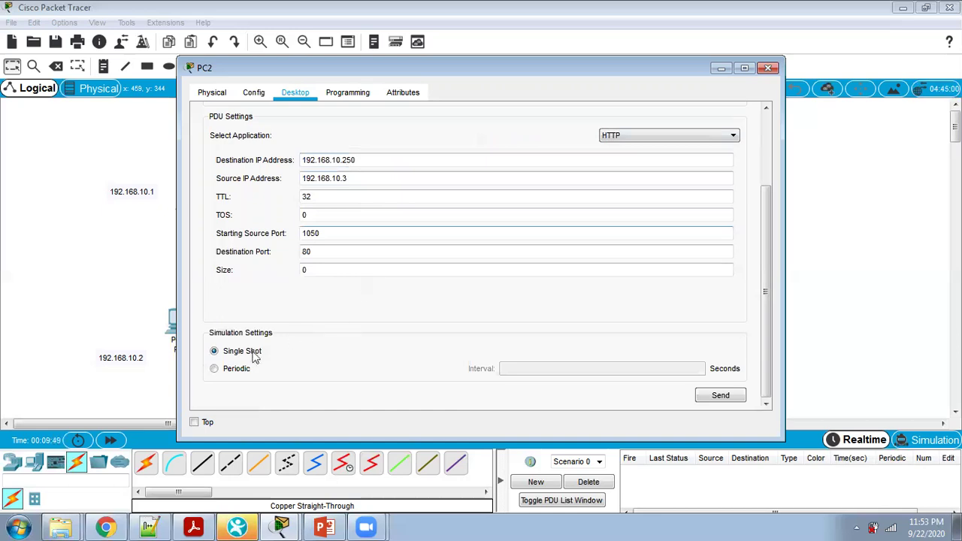
left_click(224, 370)
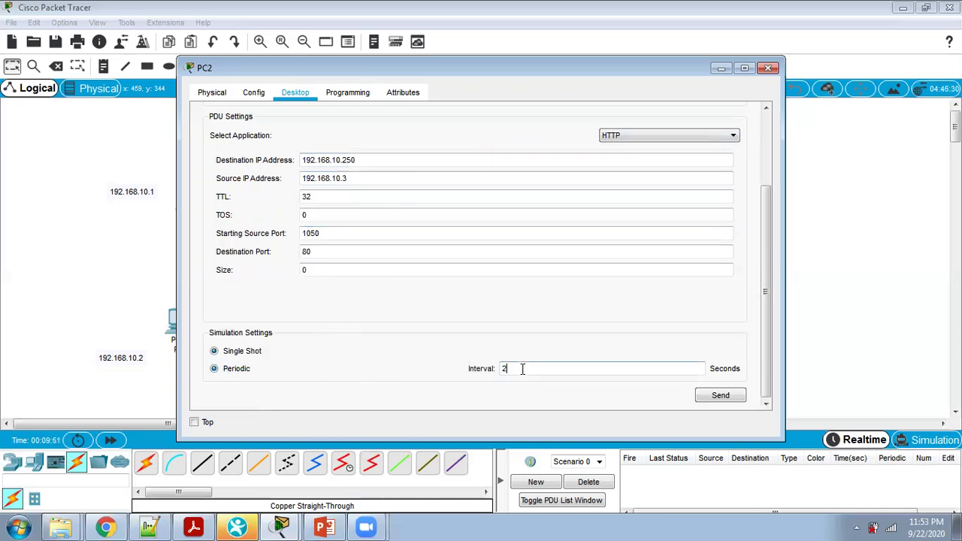
left_click(715, 397)
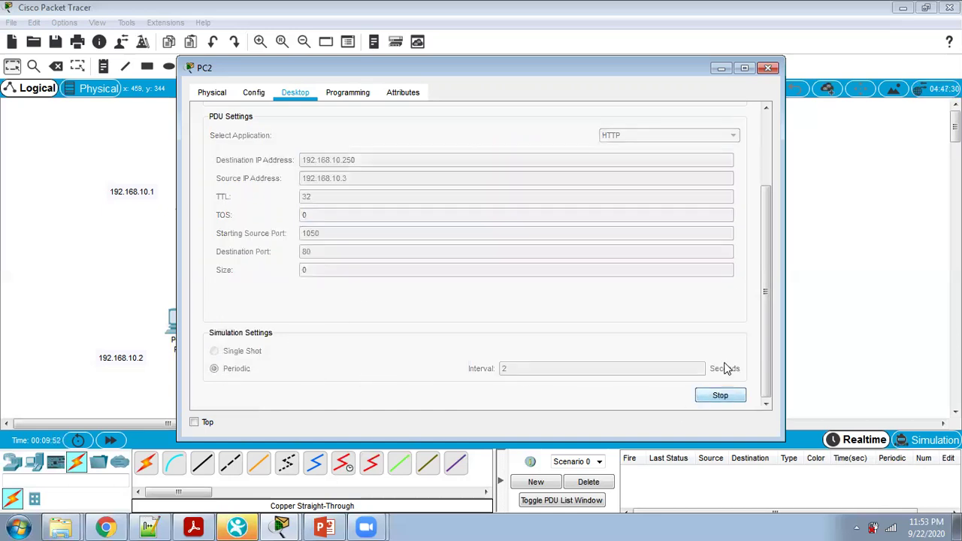
left_click(767, 68)
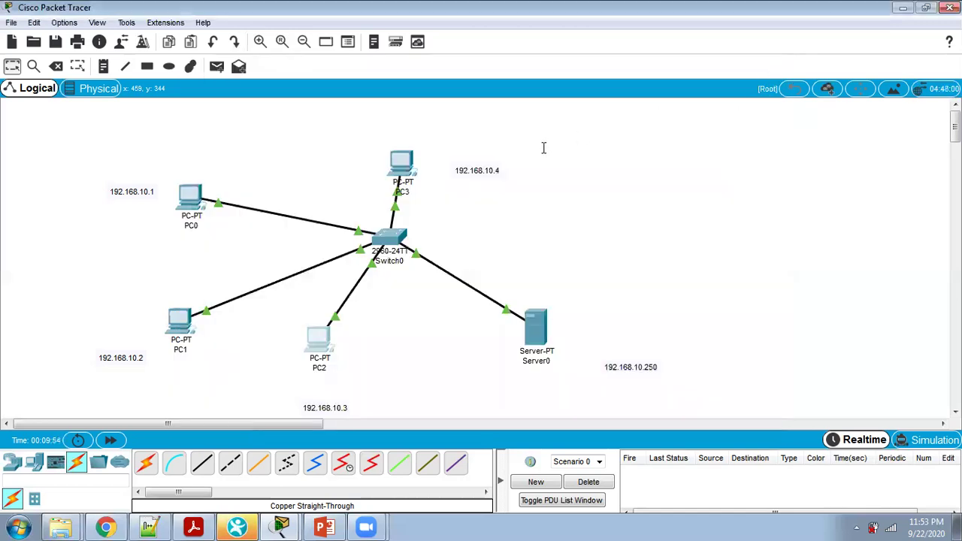
- In PC3's Traffic Generator, select HTTP as the application and set the destination IP address to 192.168.10.250
double_click(404, 160)
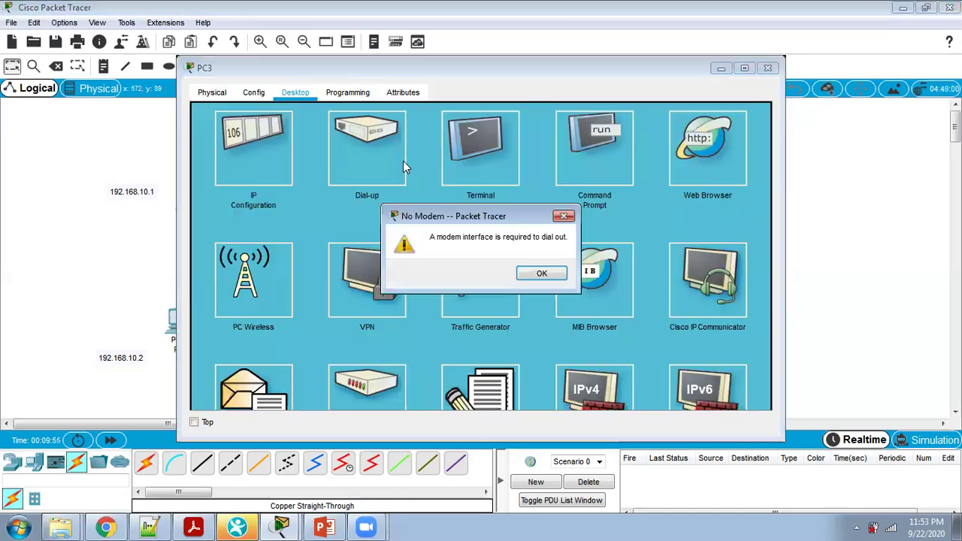
left_click(529, 278)
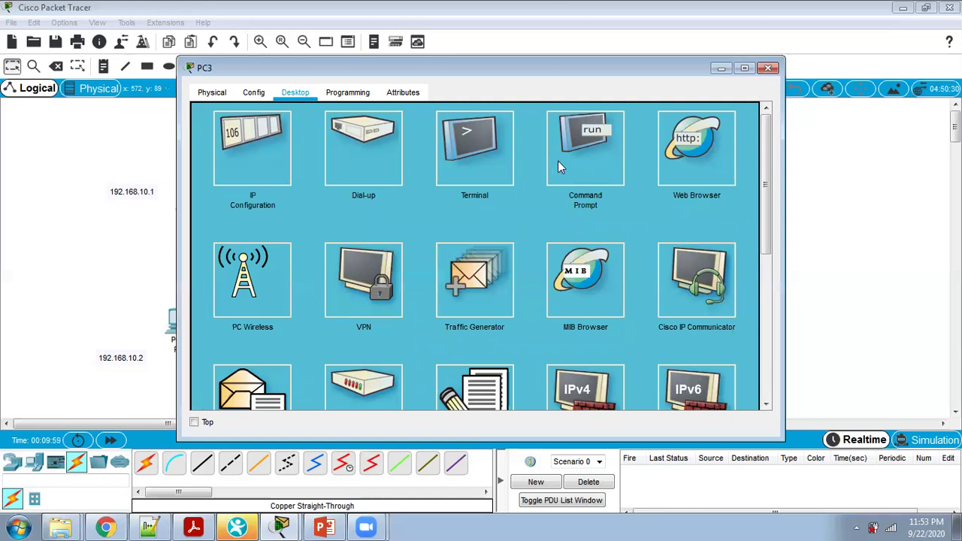
left_click(504, 291)
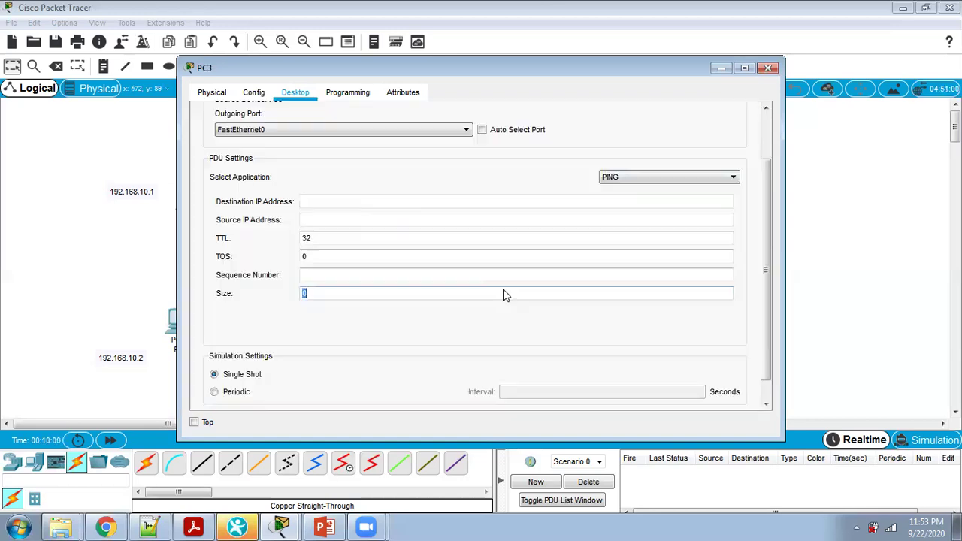
left_click(640, 178)
left_click(644, 219)
left_click(377, 203)
type("192.168.10.2")
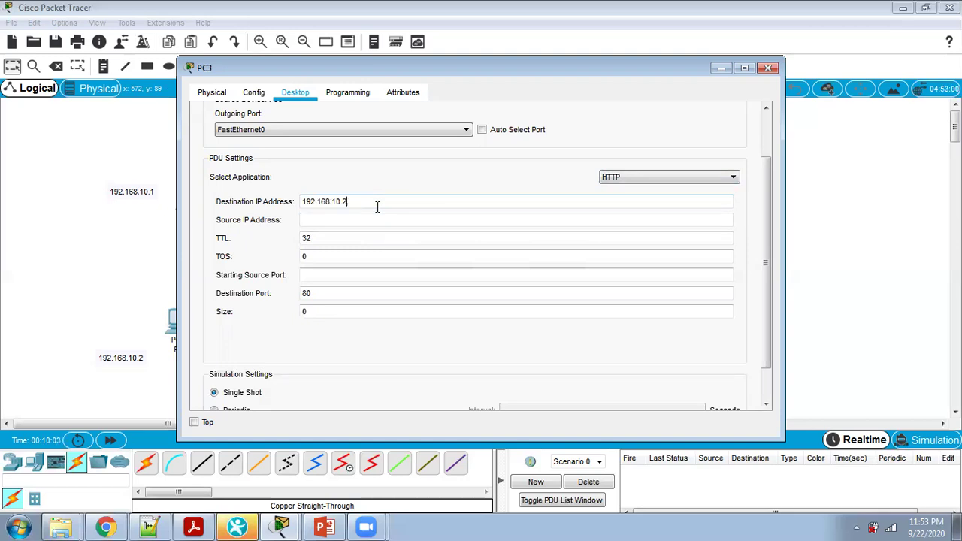
type("50")
- Set PC3's PDU source IP address to 192.168.10.4 and starting source port to 1050
left_click(376, 219)
type("192.168.10.2")
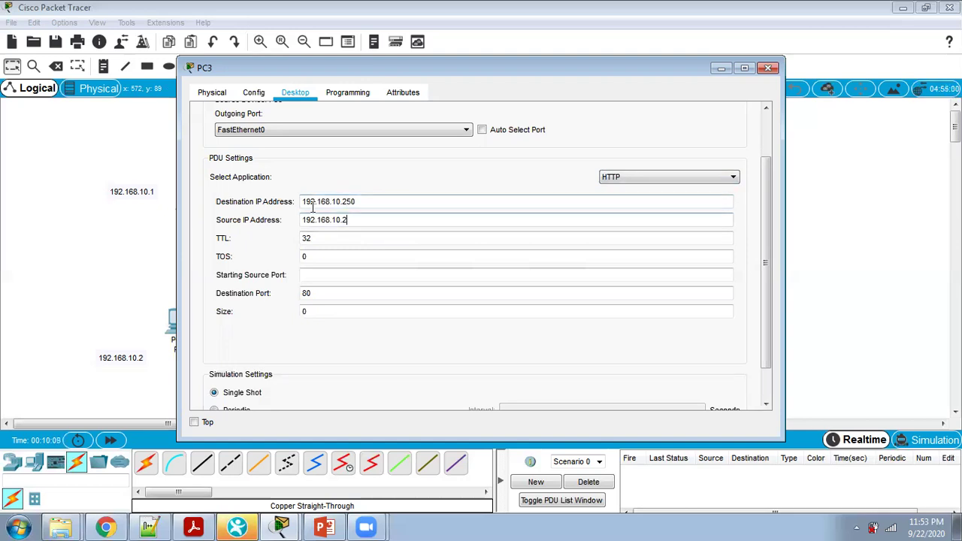
left_click(338, 275)
type("10")
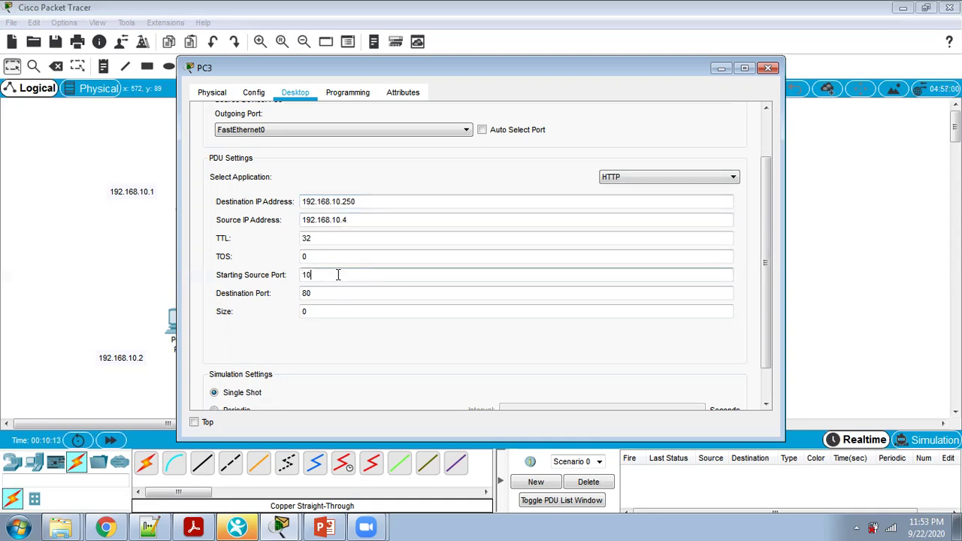
- Set PC3's PDU size to 64 and make its traffic periodic with a 2-second interval
scroll(338, 275, "down", 1)
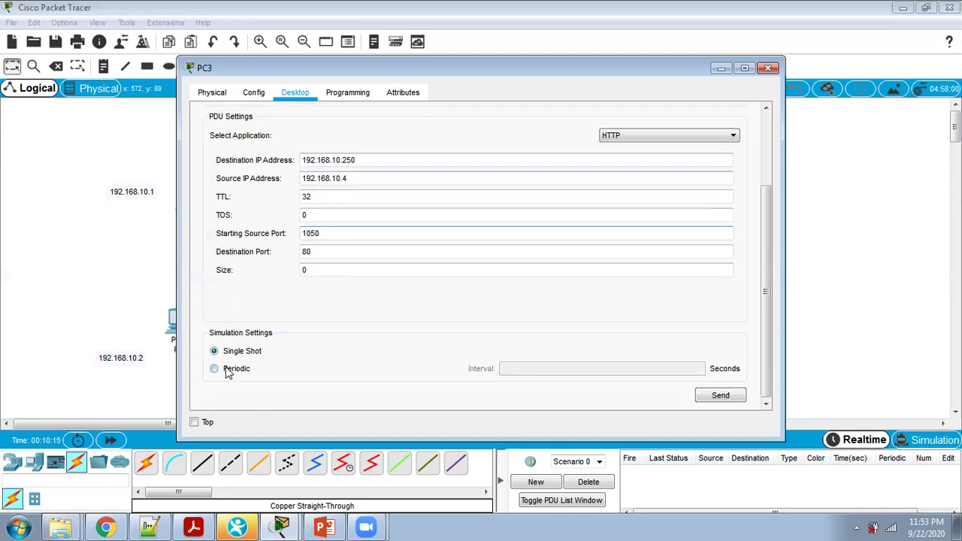
left_click(224, 368)
left_click(315, 272)
left_click_drag(315, 272, 298, 272)
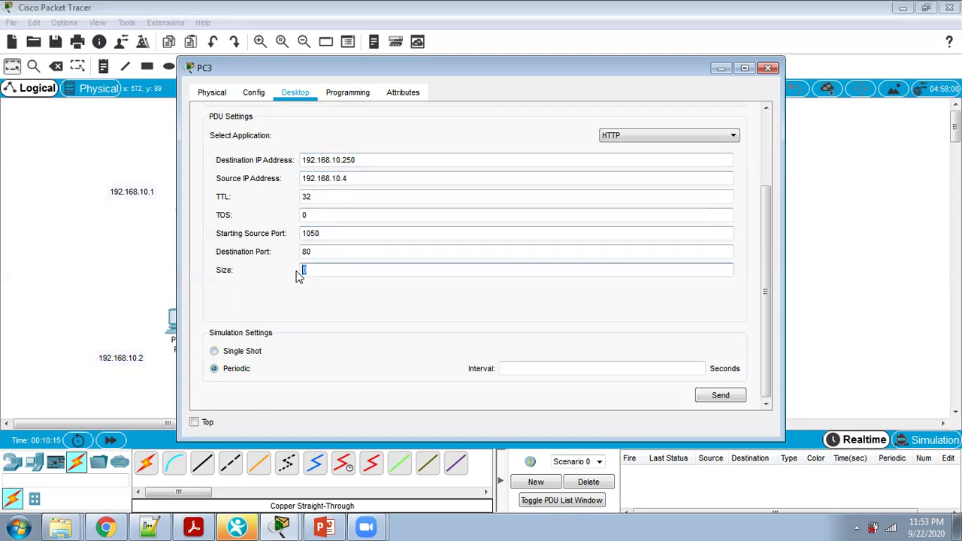
left_click(582, 369)
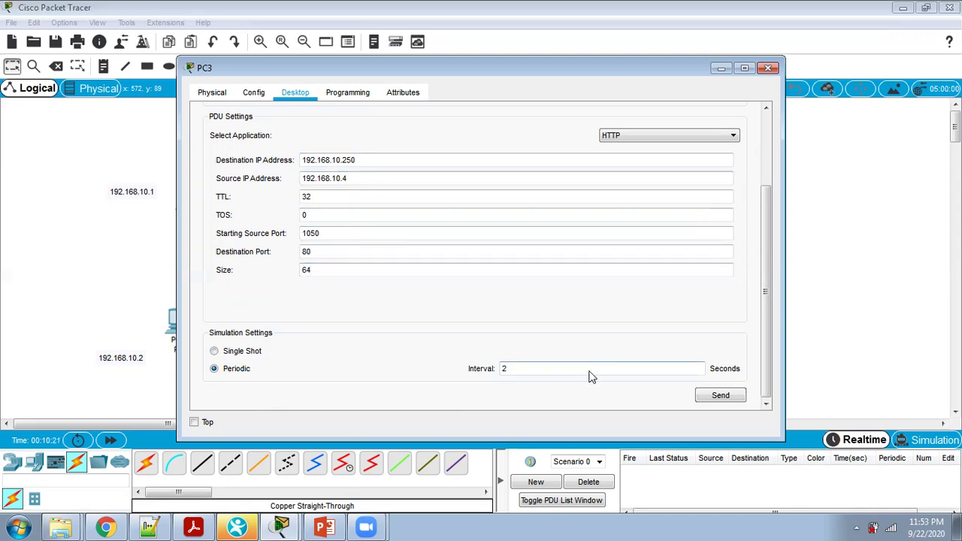
- Start sending PC3's periodic HTTP traffic and close PC3's window
left_click(716, 398)
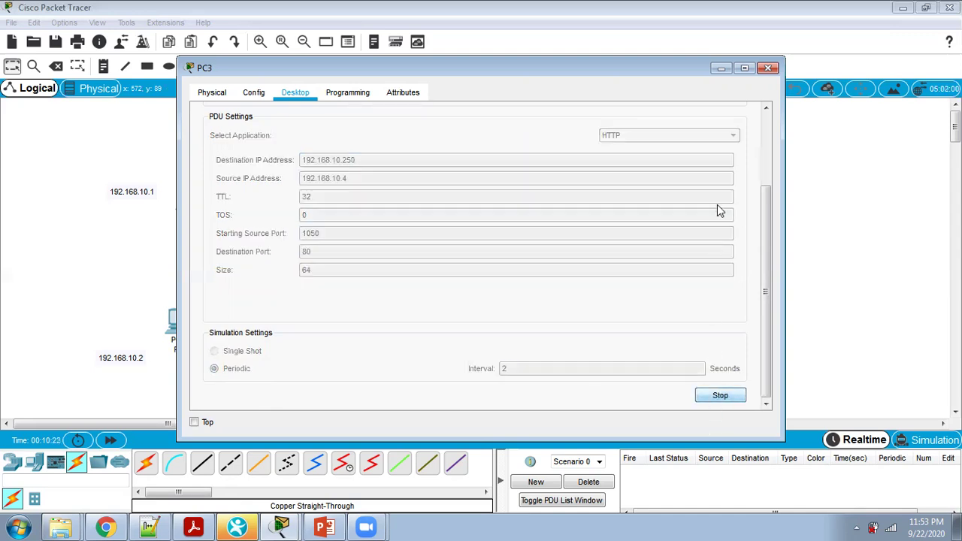
left_click(768, 69)
- Review PC2's Traffic Generator settings and its application choices, leaving HTTP selected, and close PC2's window
left_click(322, 338)
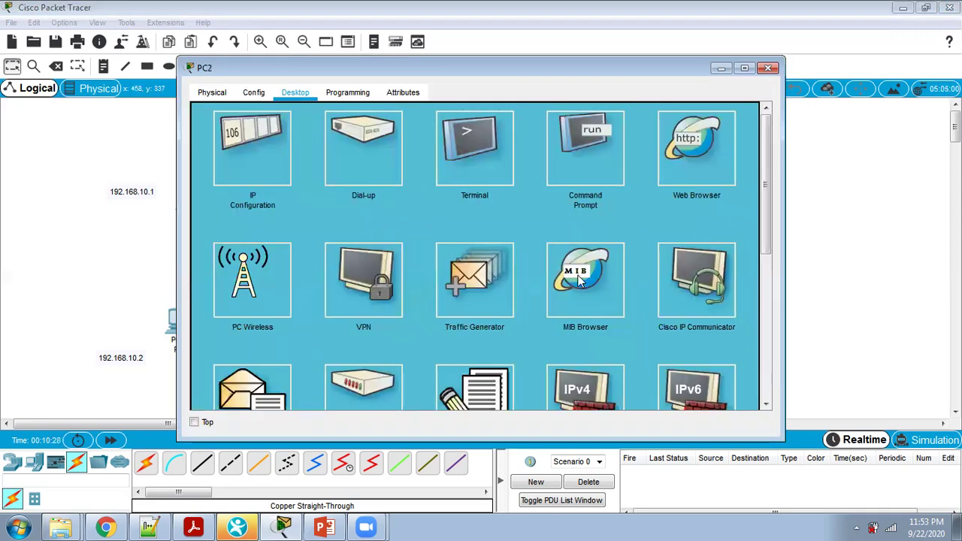
left_click(496, 274)
left_click(657, 179)
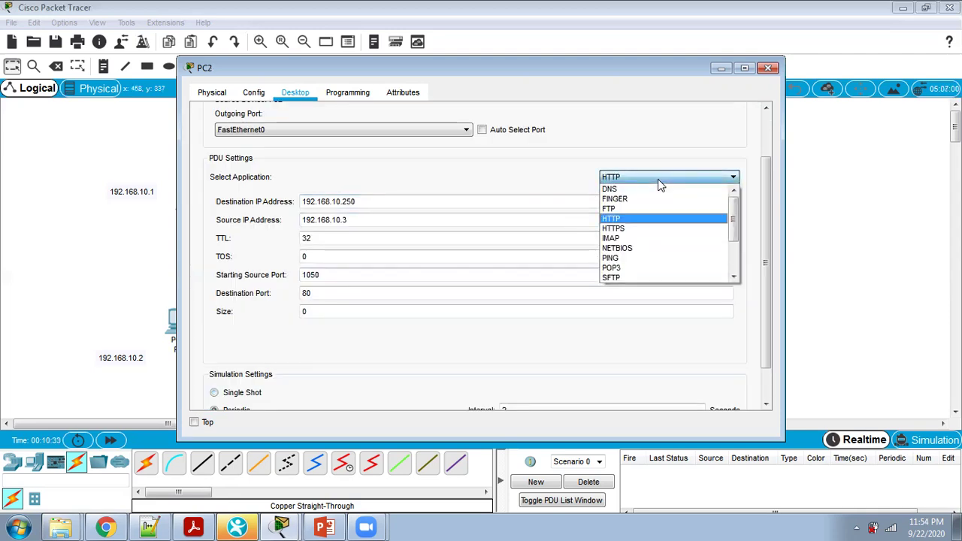
left_click(769, 68)
left_click(769, 68)
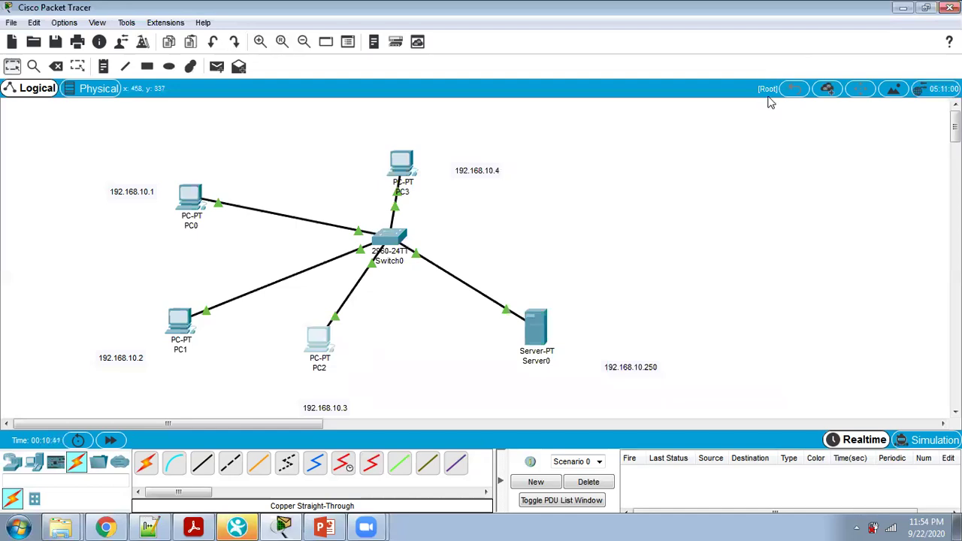
- Switch the network to Simulation mode and play the simulation
left_click(925, 442)
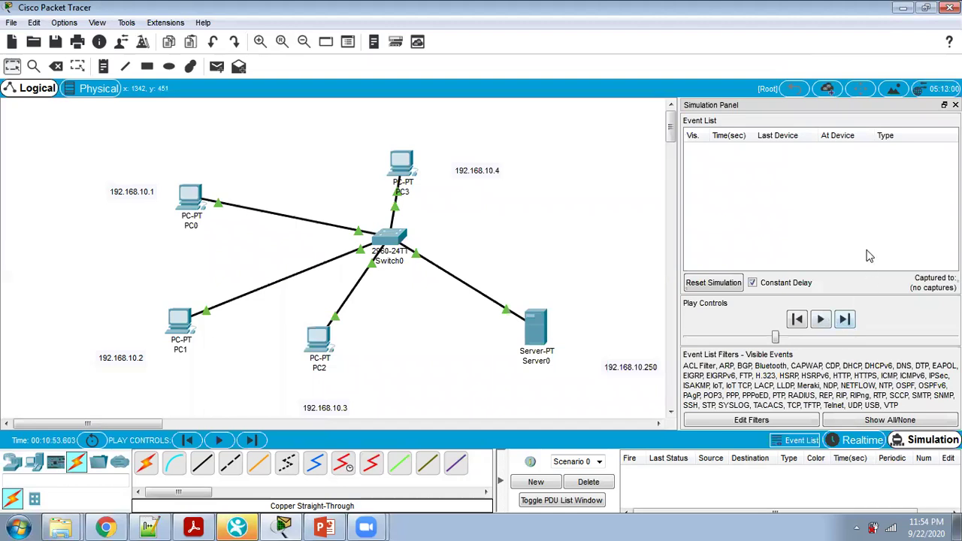
left_click(820, 319)
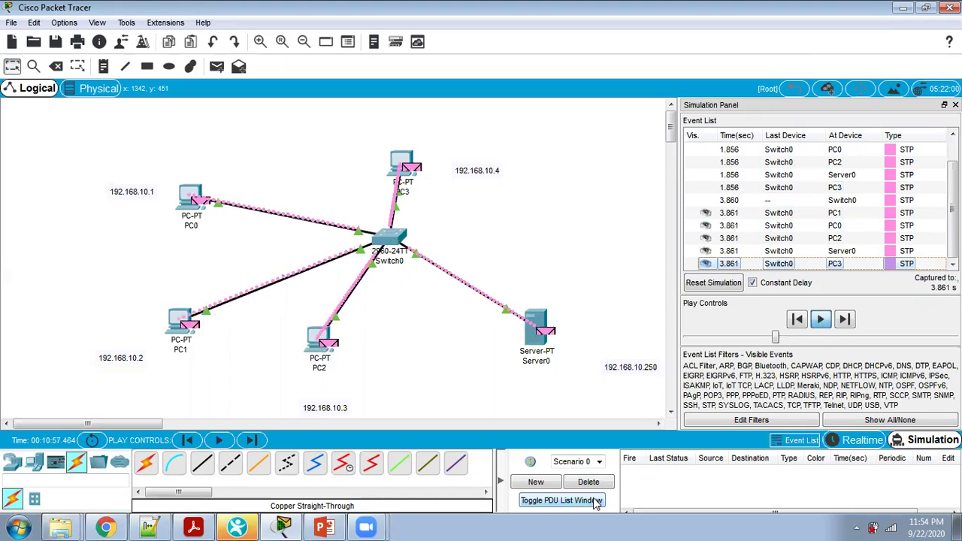
- Hide and restore the simulation event list, and float the PDU list window before docking it back
left_click(797, 442)
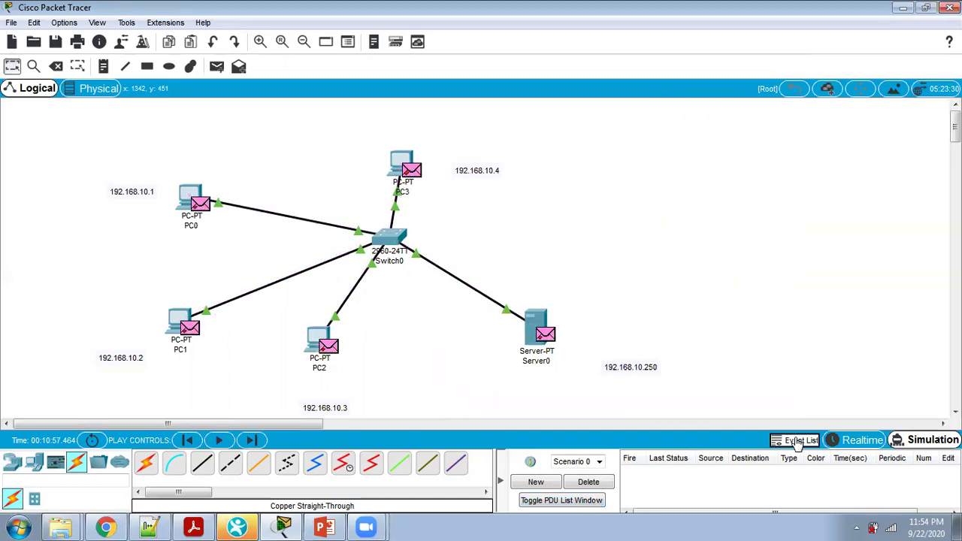
left_click(796, 441)
left_click(601, 501)
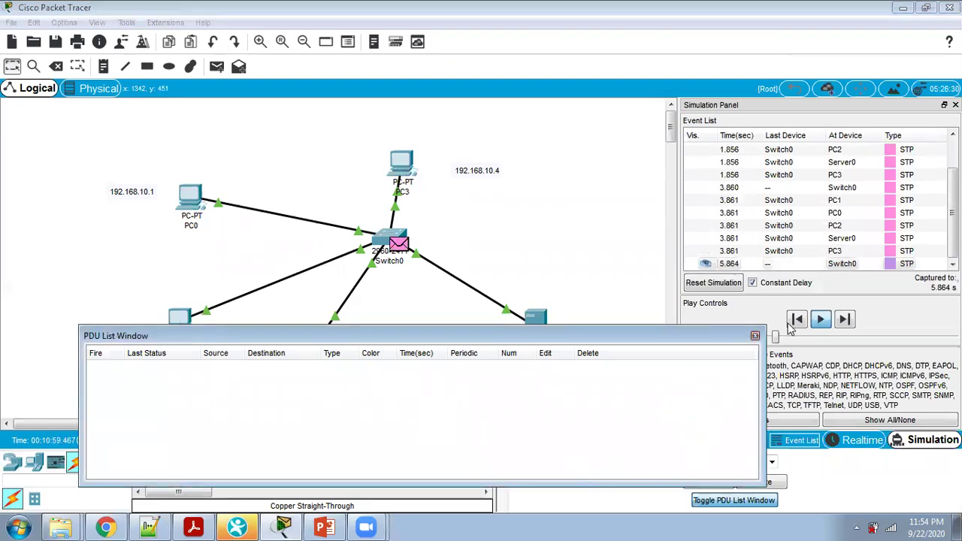
double_click(680, 335)
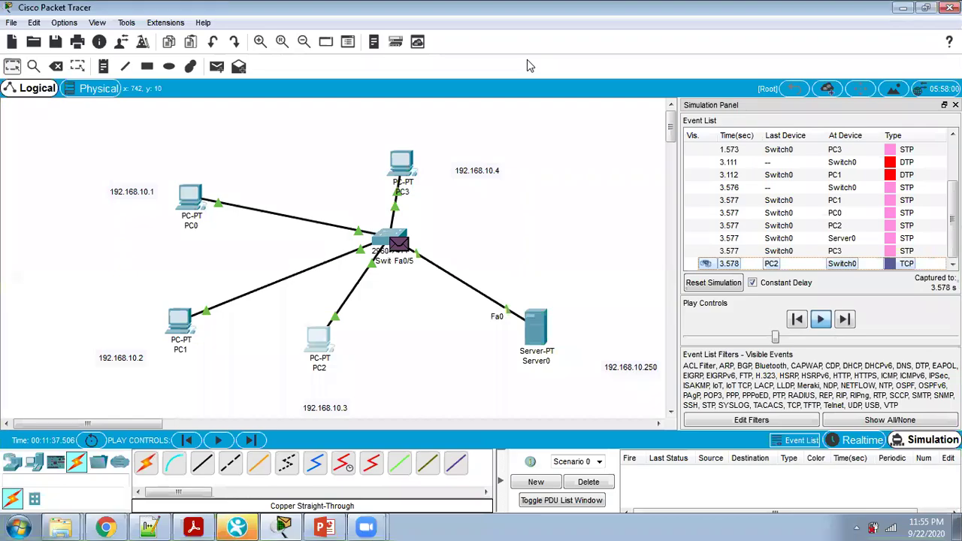
- Advance the simulation by one event and check PC0's Traffic Generator settings
left_click(842, 320)
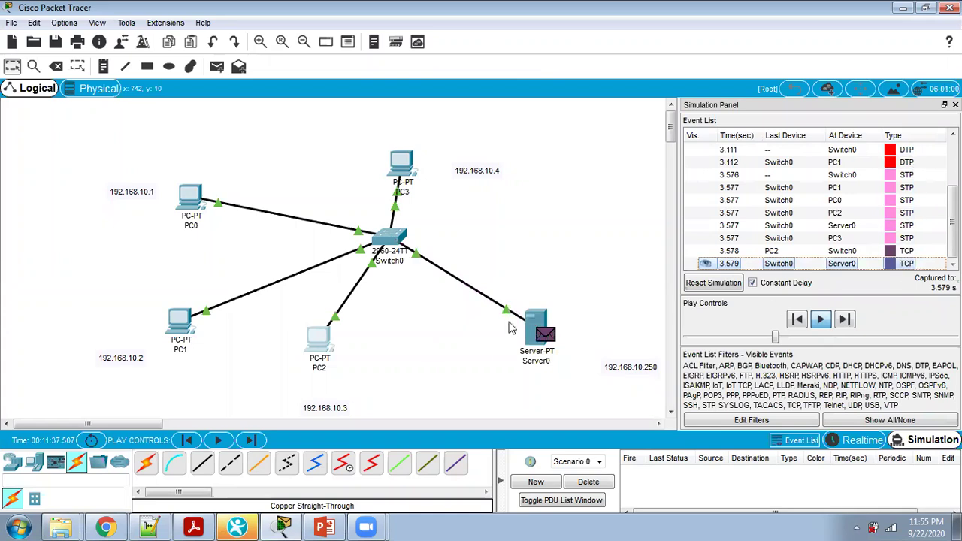
left_click(197, 200)
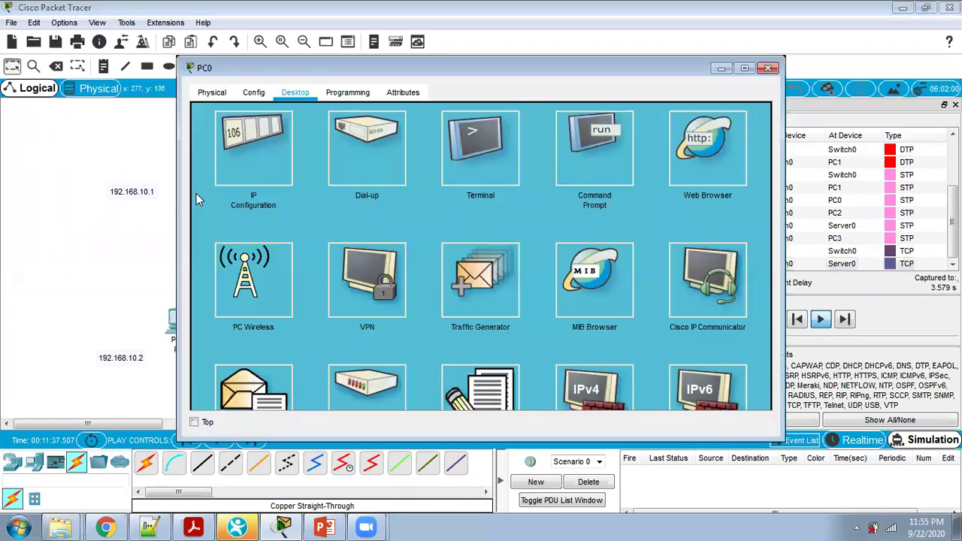
left_click(484, 280)
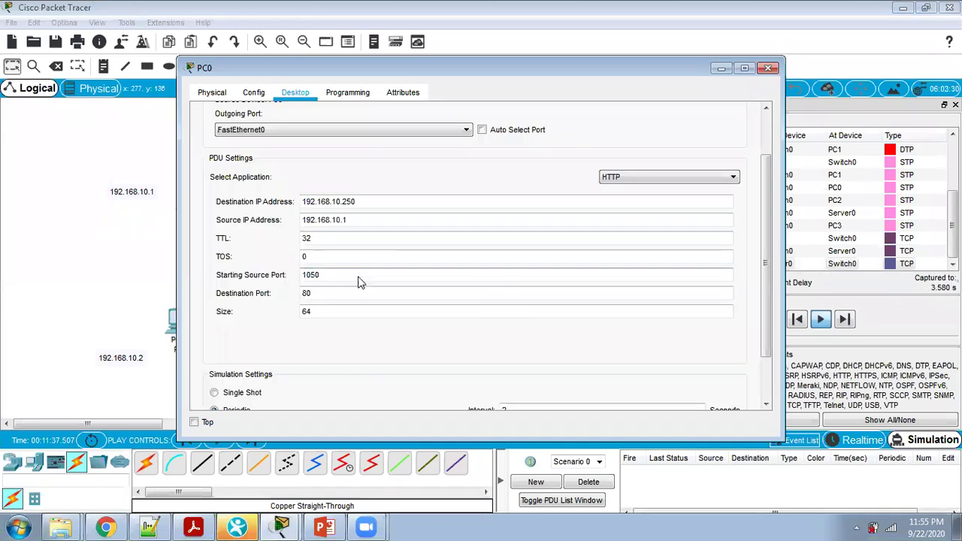
scroll(311, 297, "down", 1)
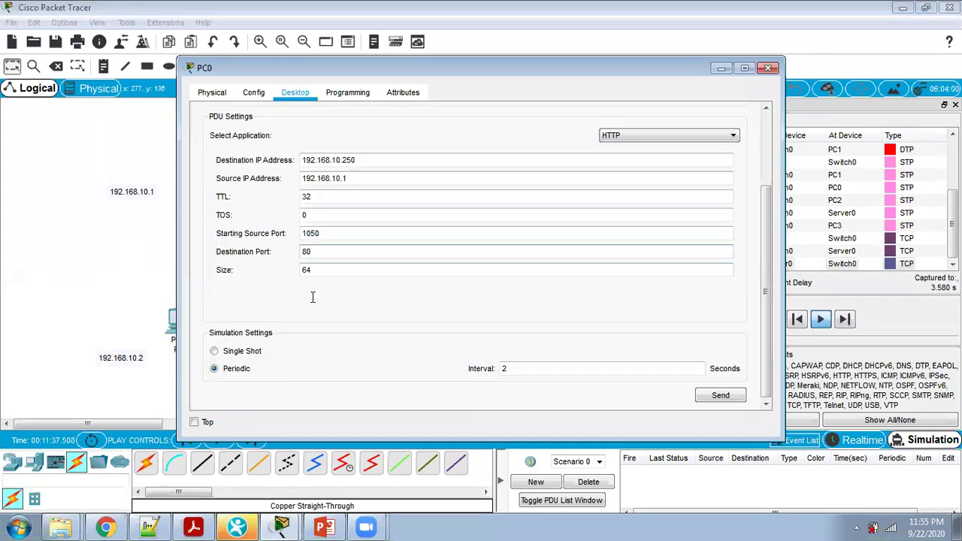
left_click(768, 69)
- Check the Traffic Generator settings of PC1 and PC2 and the HTTP service on Server0
left_click(172, 318)
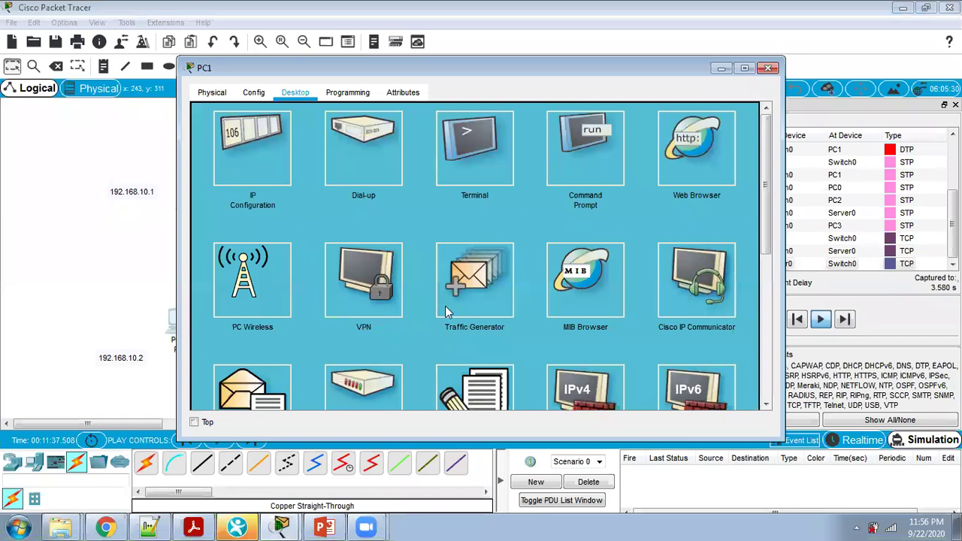
left_click(466, 297)
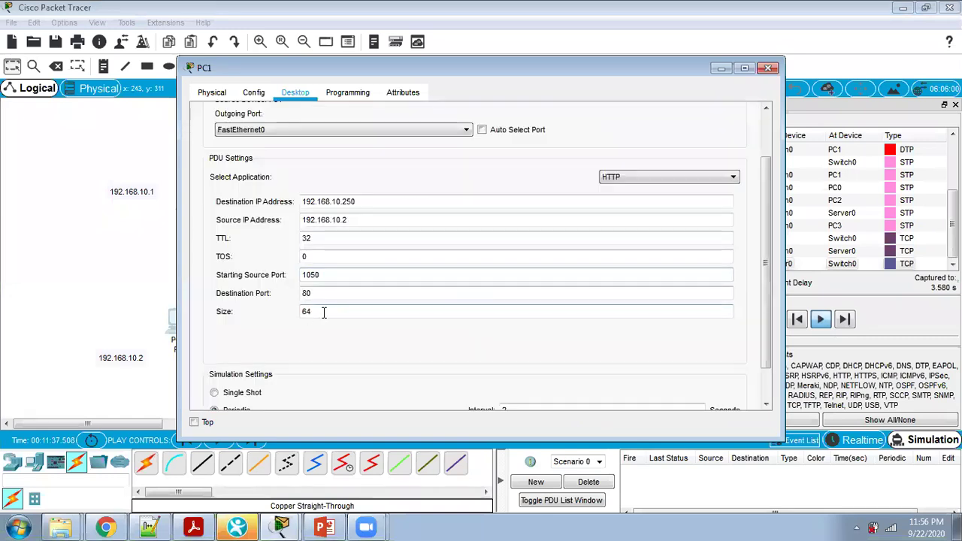
left_click(767, 68)
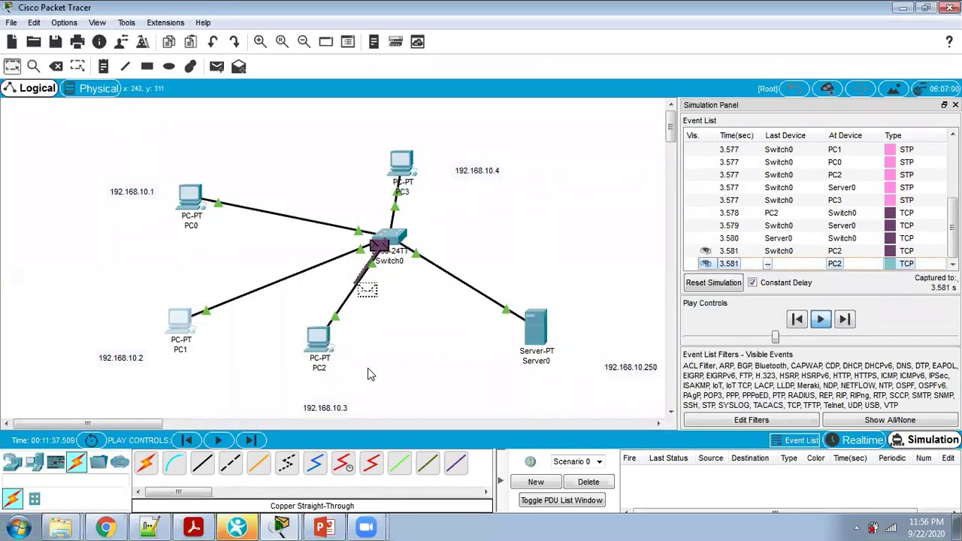
left_click(319, 338)
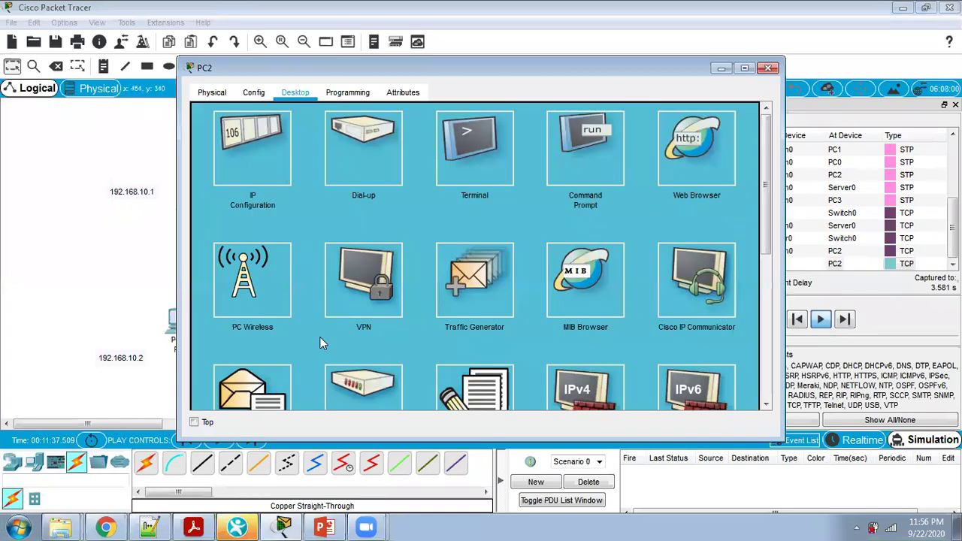
left_click(487, 286)
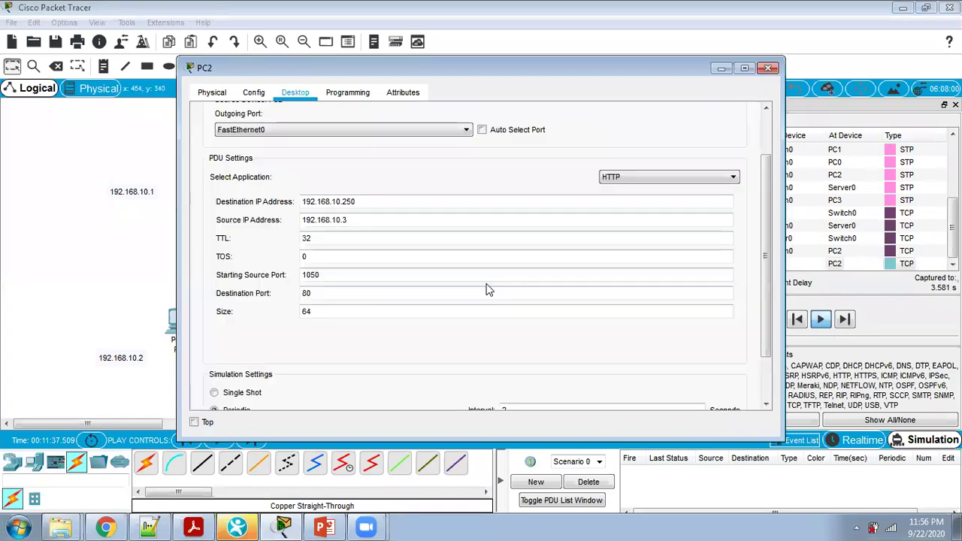
left_click(767, 67)
left_click(534, 331)
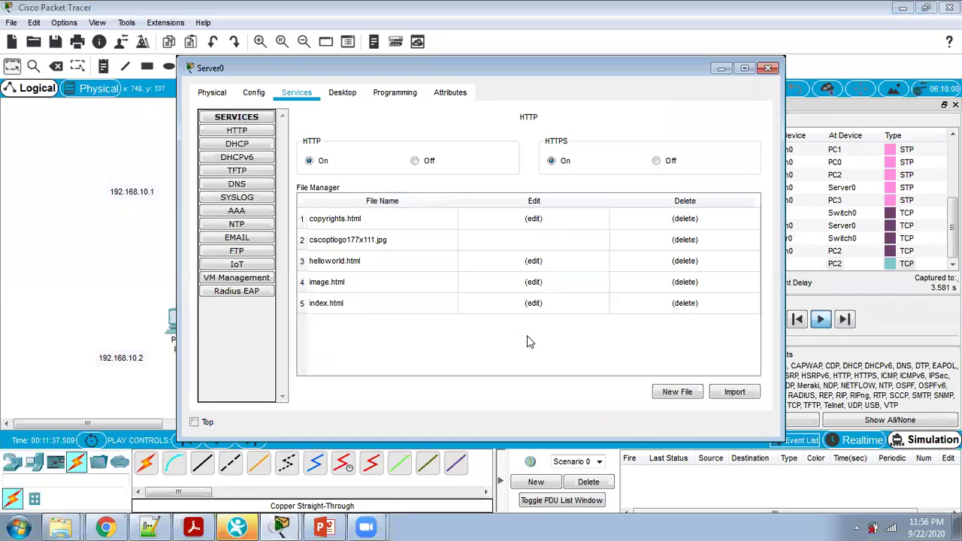
left_click(767, 68)
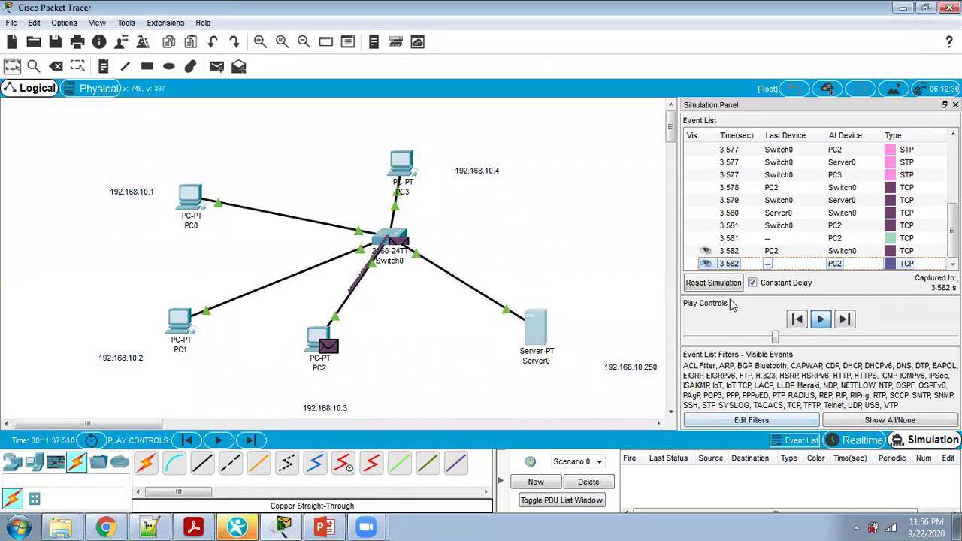
- Reset and replay the simulation, and inspect the PDU information of the first STP event at Switch0
left_click(714, 284)
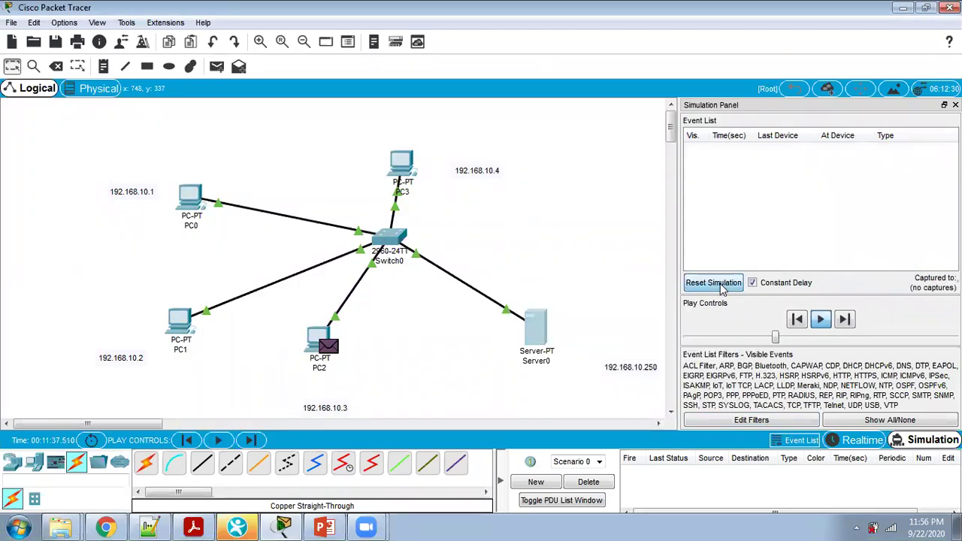
left_click(820, 320)
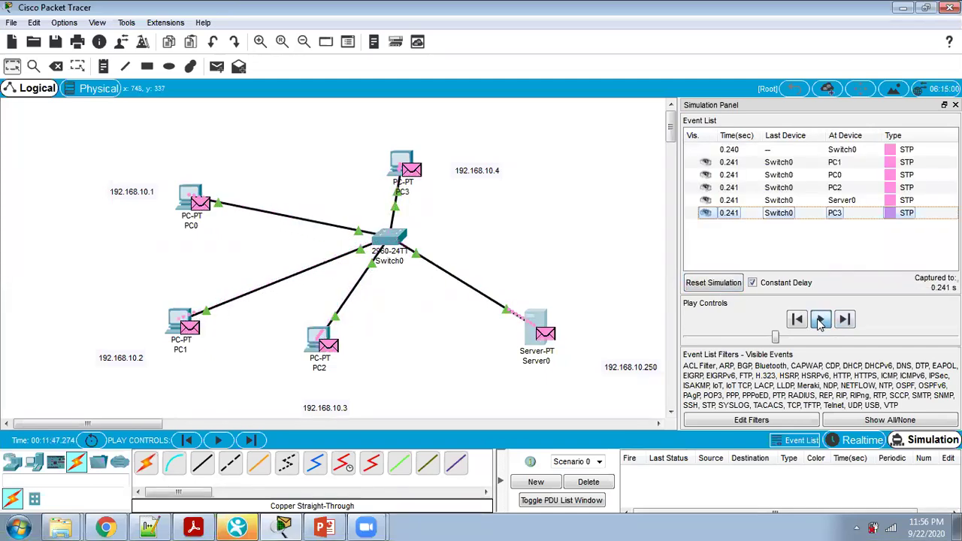
left_click(889, 150)
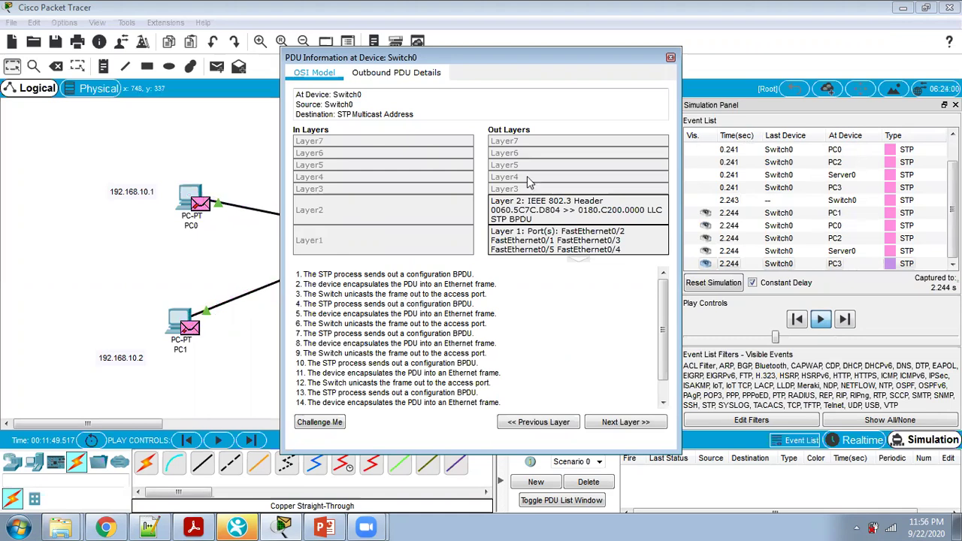
left_click(670, 57)
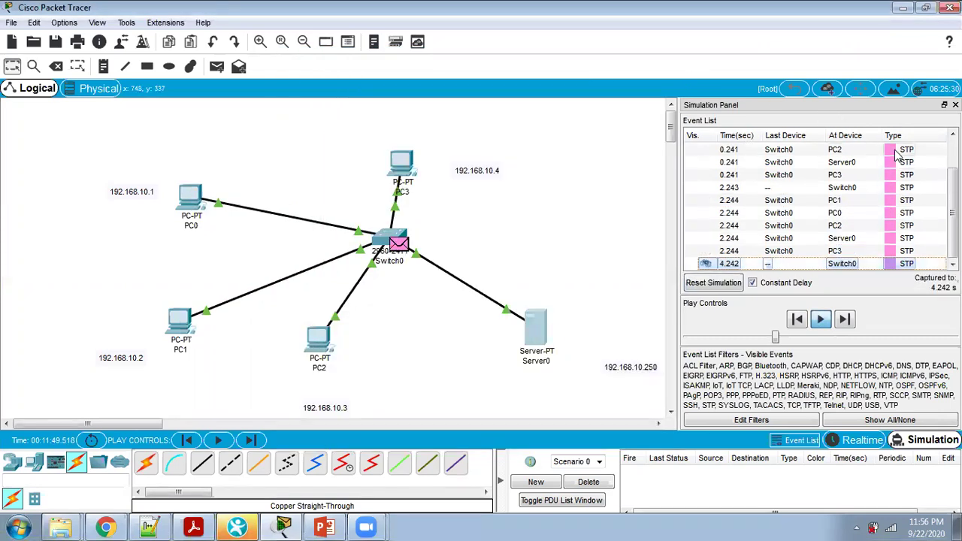
- Inspect the PDU information of the STP events received at PC1, PC3 and PC0
left_click(889, 164)
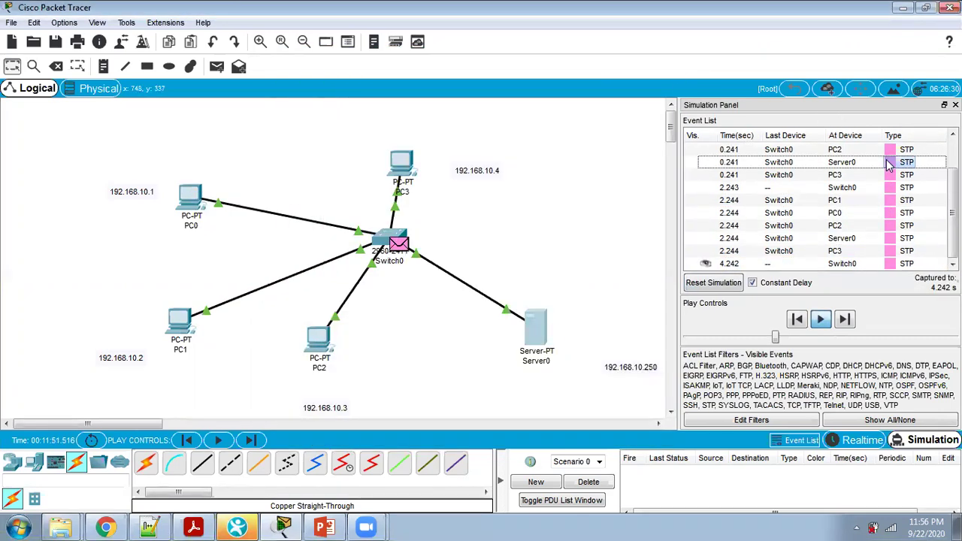
left_click(889, 162)
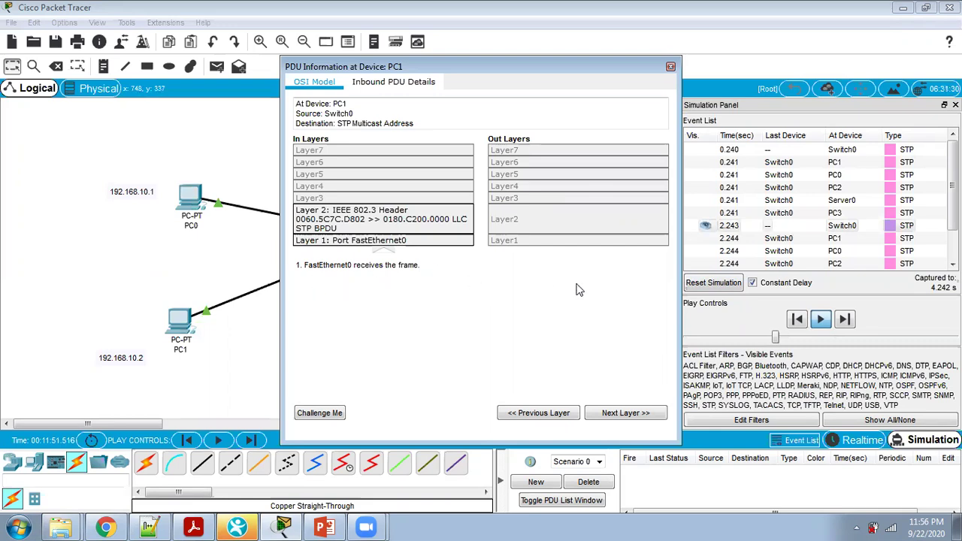
left_click(670, 67)
left_click(890, 214)
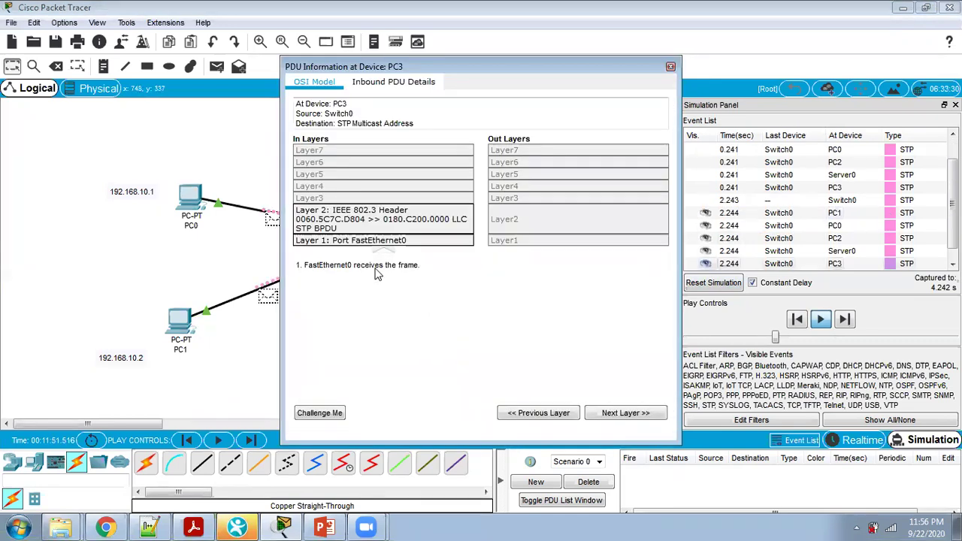
left_click(890, 152)
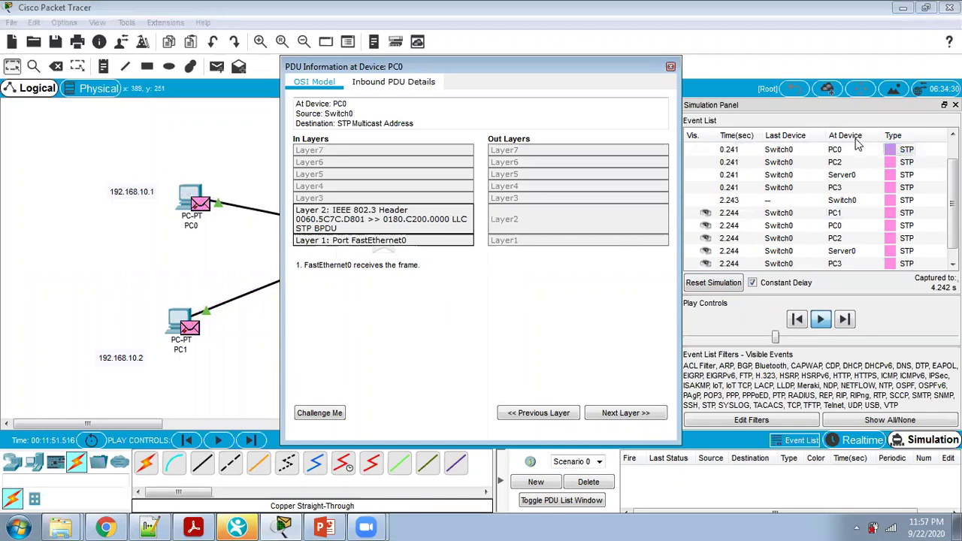
left_click(671, 68)
- Inspect the PDU information of the latest STP event at Switch0 and of the STP event at PC2
left_click(890, 264)
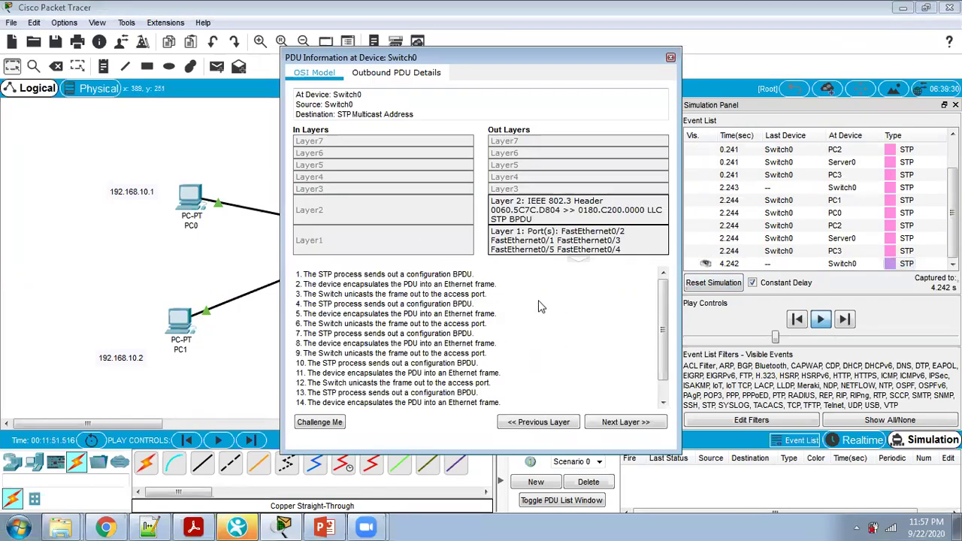
left_click(671, 57)
left_click(890, 152)
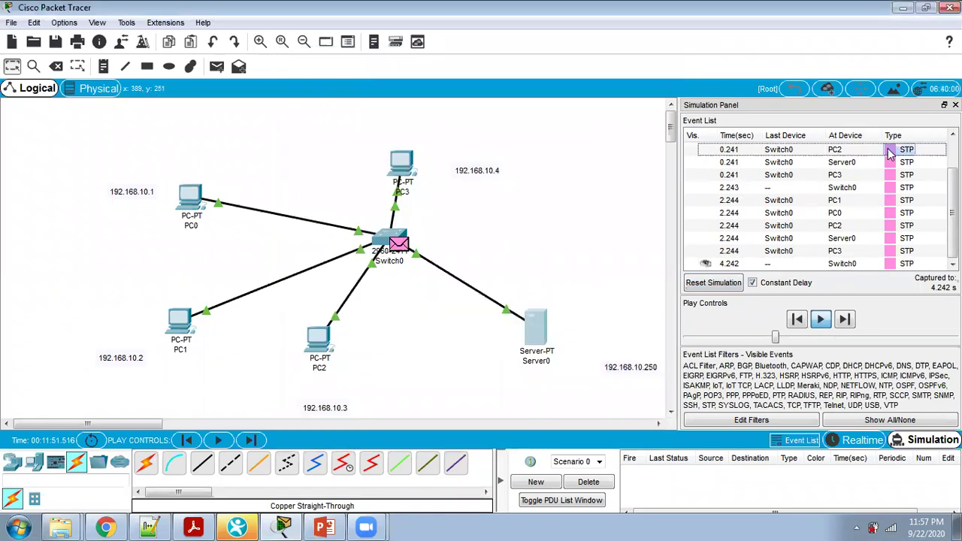
left_click(674, 68)
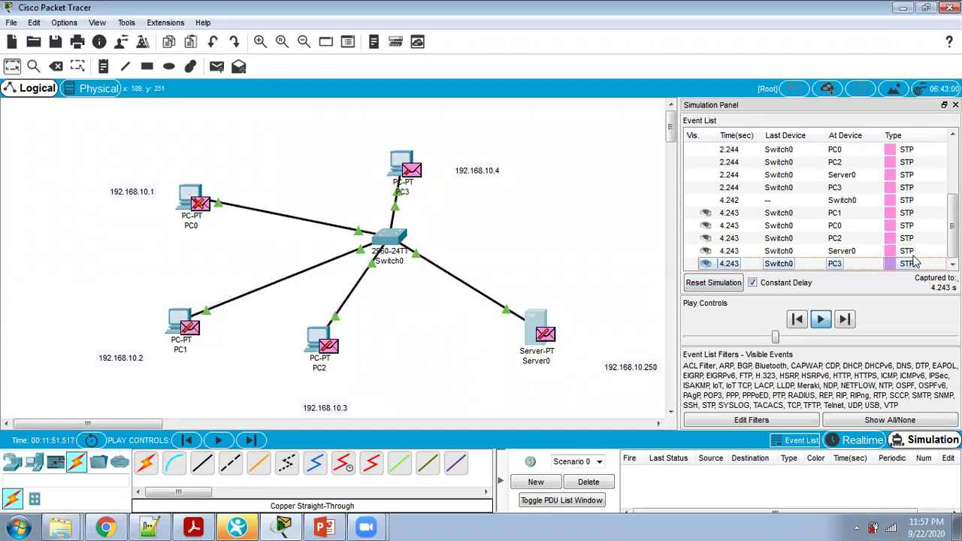
- Reset the simulation and play it again, and inspect the PDU information of the DTP event at Switch0
left_click(714, 283)
left_click(822, 321)
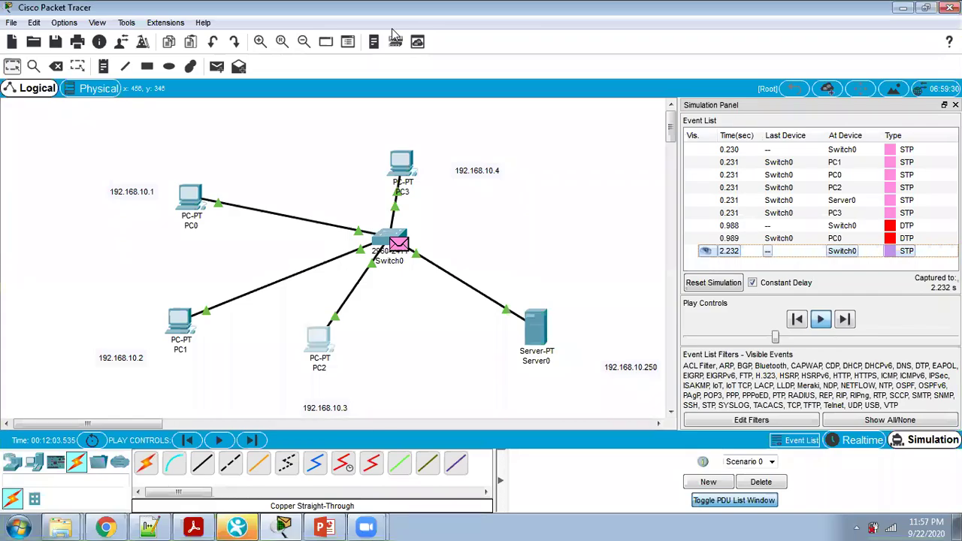
left_click(906, 228)
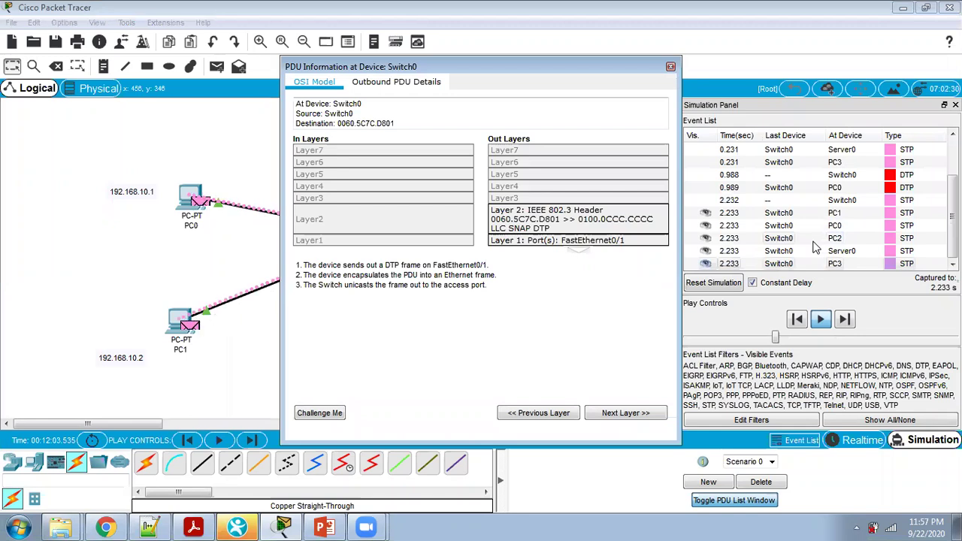
left_click(671, 67)
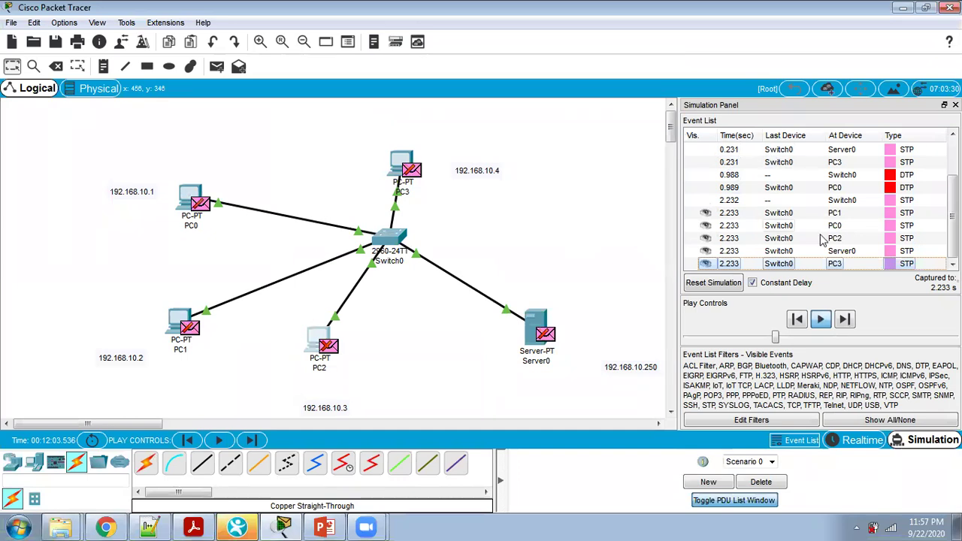